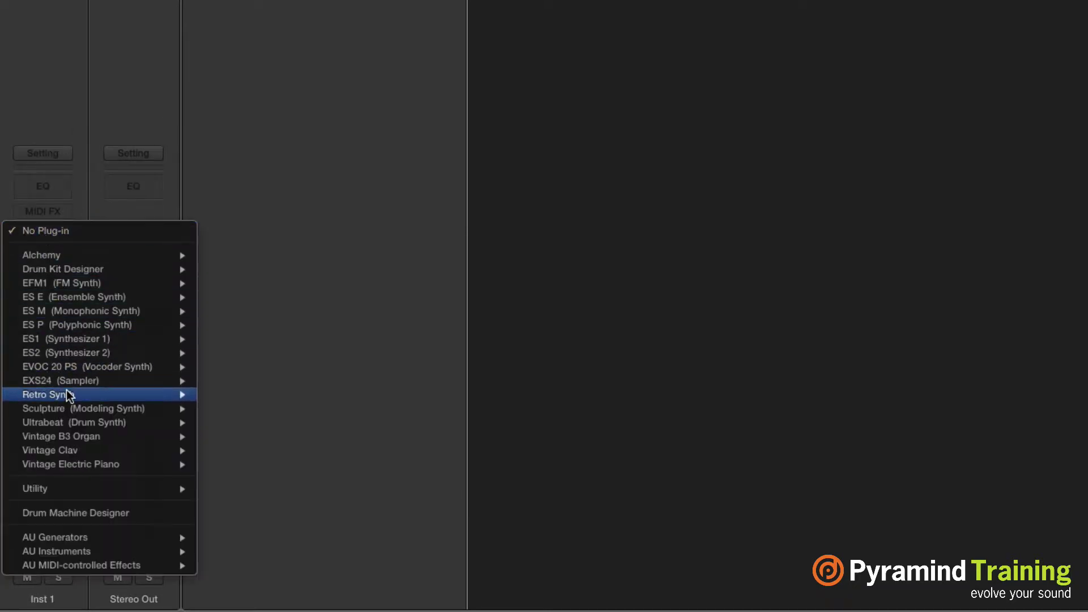
# Step: Load the stereo EVOC 20 PolySynth on Inst 1 and view it at 200%
pyautogui.moveTo(136, 367)
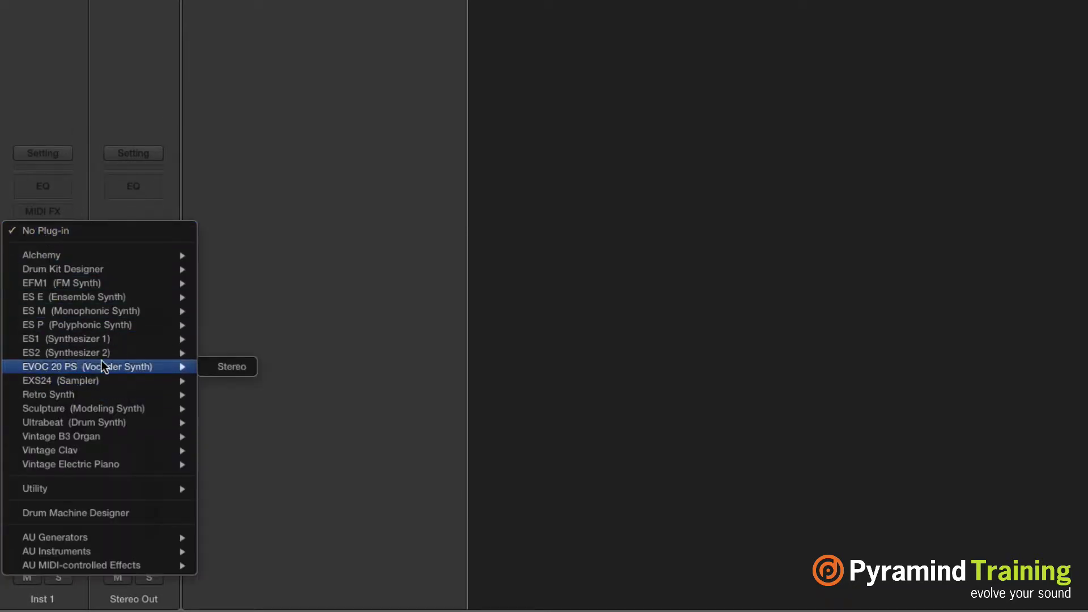
pyautogui.click(230, 367)
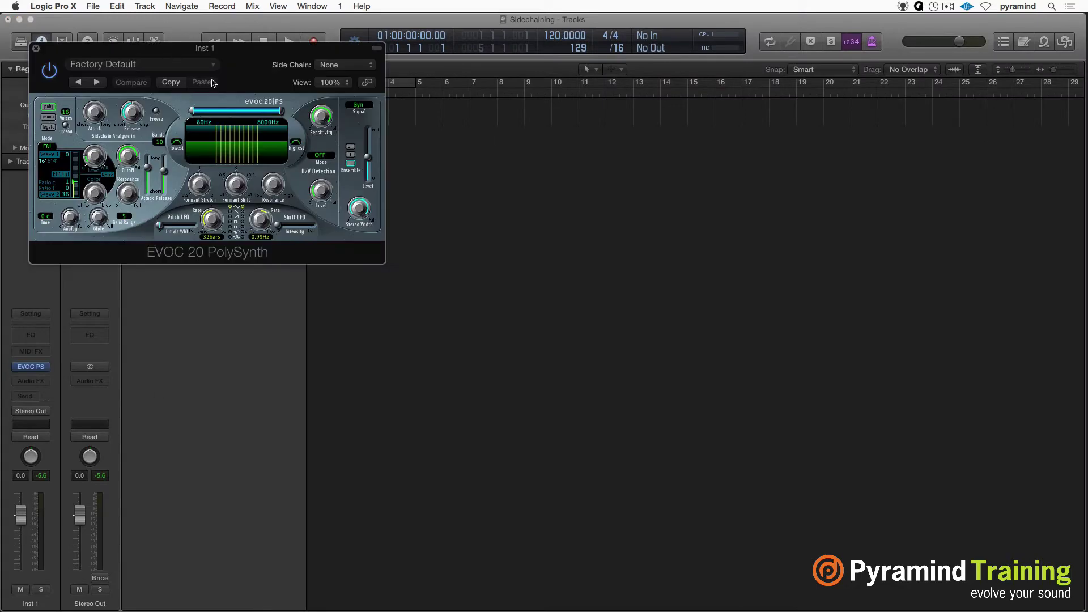
pyautogui.moveTo(385, 265); pyautogui.dragTo(826, 515)
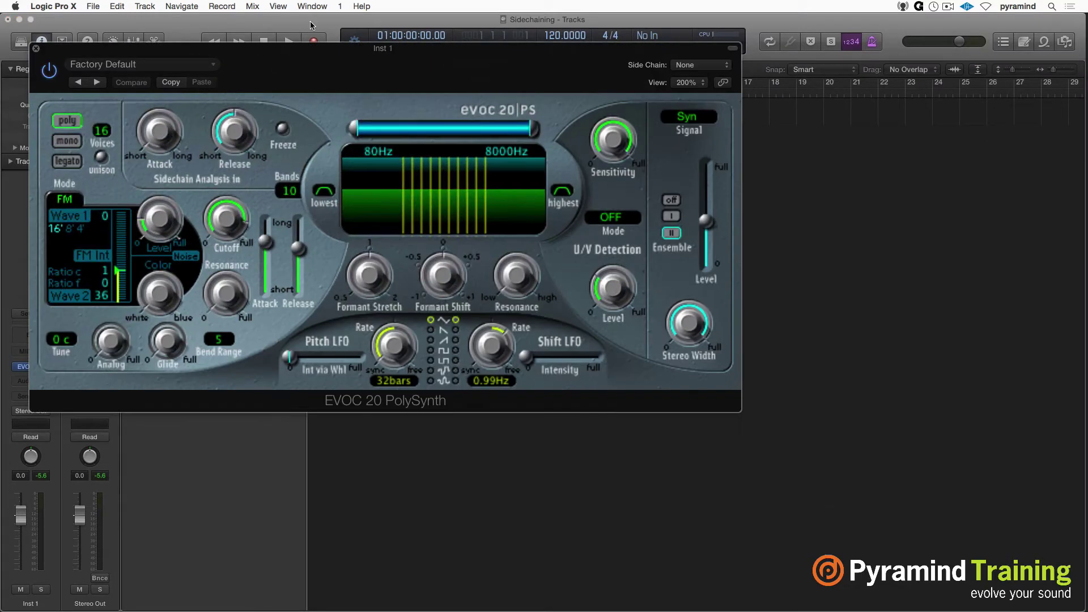
pyautogui.moveTo(322, 71); pyautogui.dragTo(416, 118)
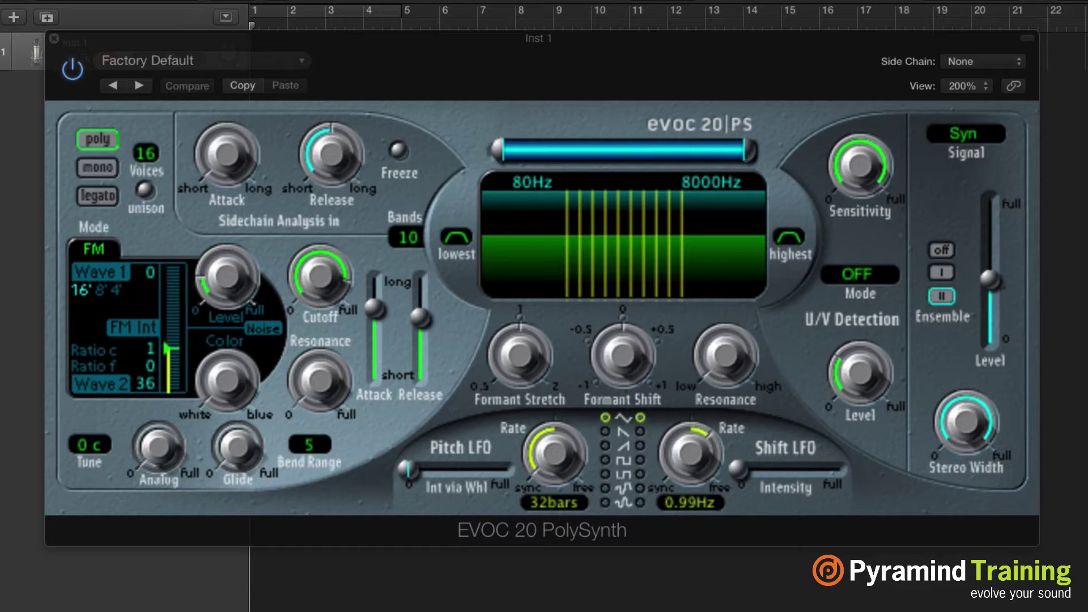
# Step: Set the vocoder's Signal mode to Ana
pyautogui.click(962, 136)
pyautogui.click(965, 153)
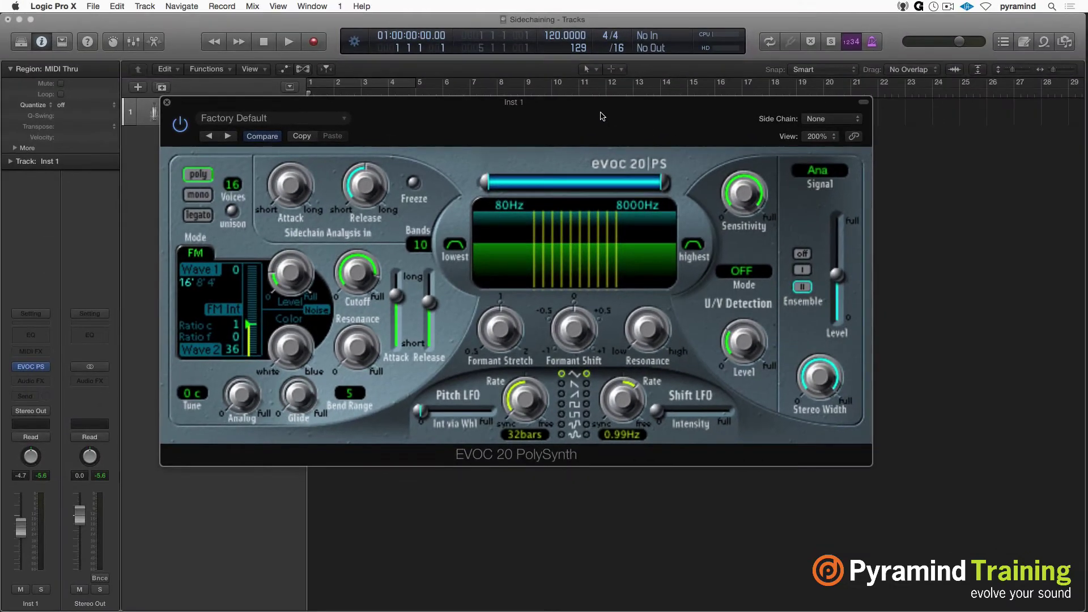
pyautogui.moveTo(604, 116); pyautogui.dragTo(726, 200)
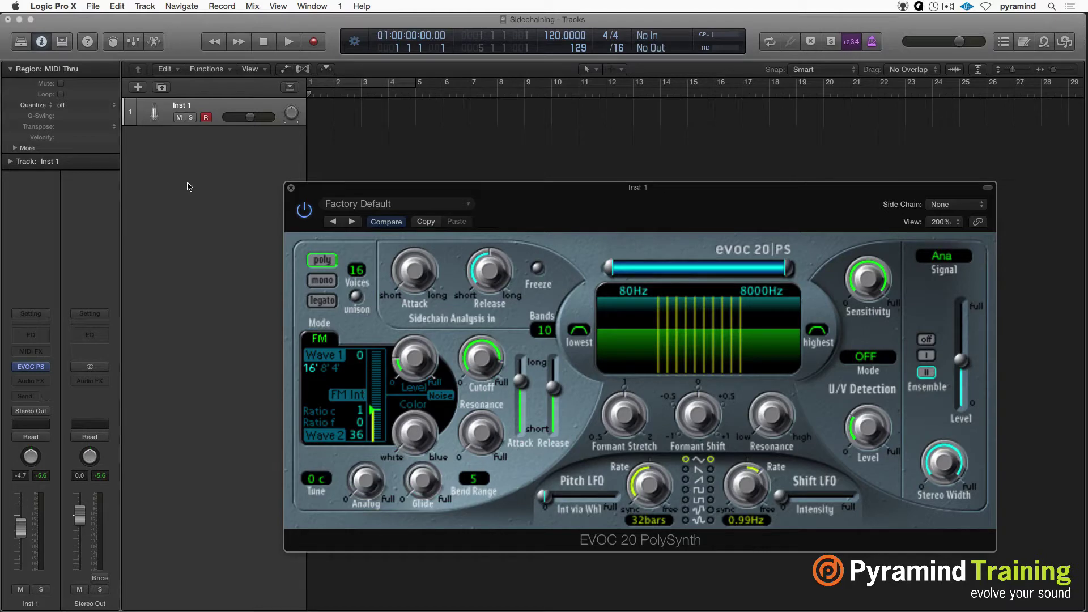
# Step: Create a new Audio 1 track with input monitoring turned on
pyautogui.press('alt+super+a')
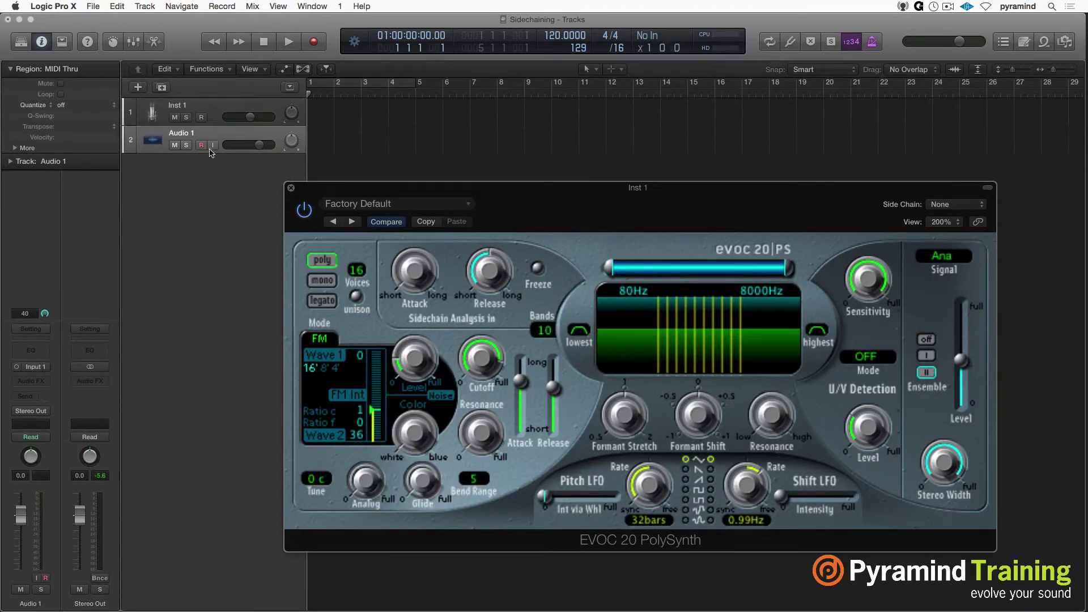
pyautogui.click(213, 146)
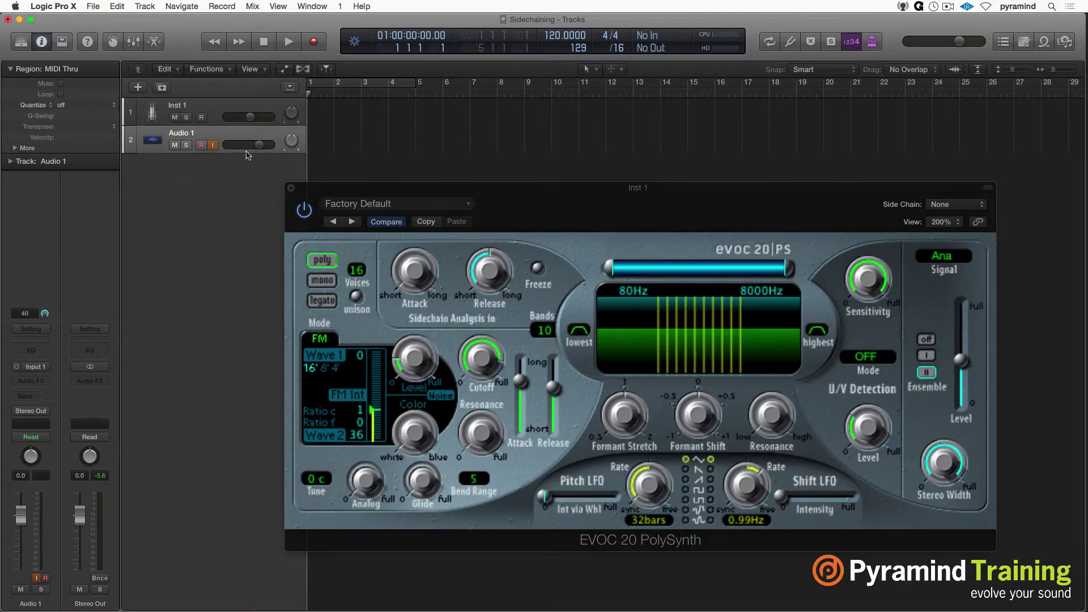
pyautogui.moveTo(325, 193)
pyautogui.mouseDown()
pyautogui.moveTo(335, 241)
pyautogui.moveTo(338, 205)
pyautogui.mouseUp()
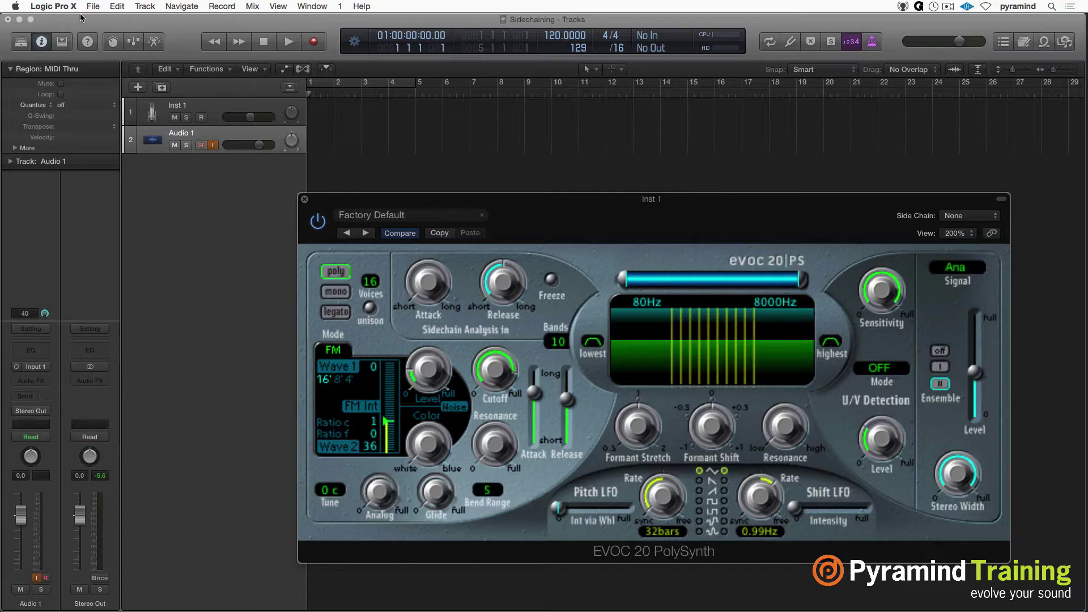
# Step: Set the audio input device to Universal Audio Apollo and apply the change
pyautogui.press('super+comma')
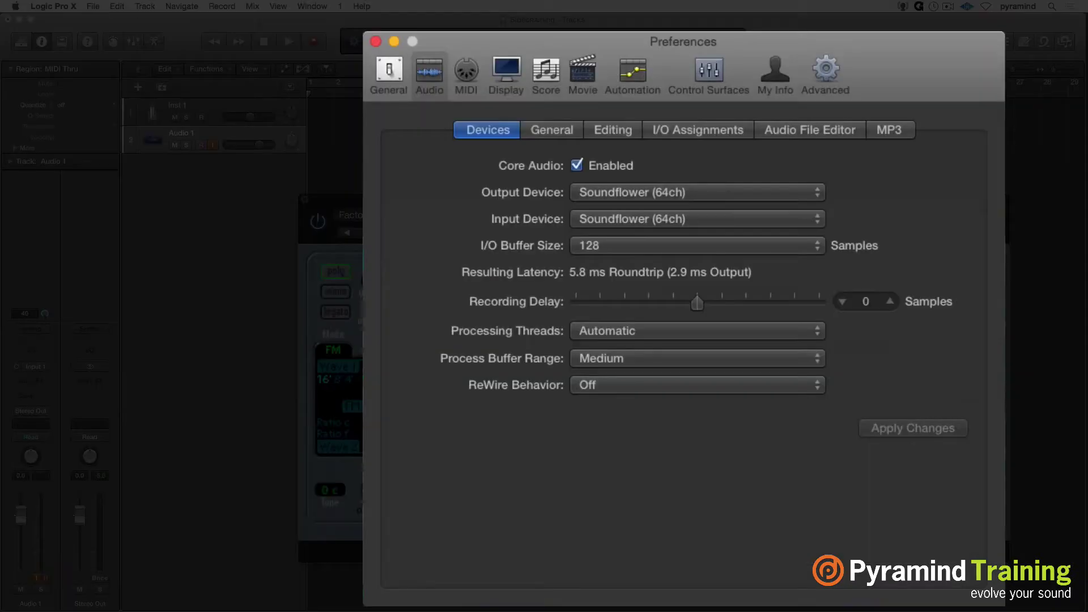
pyautogui.click(552, 130)
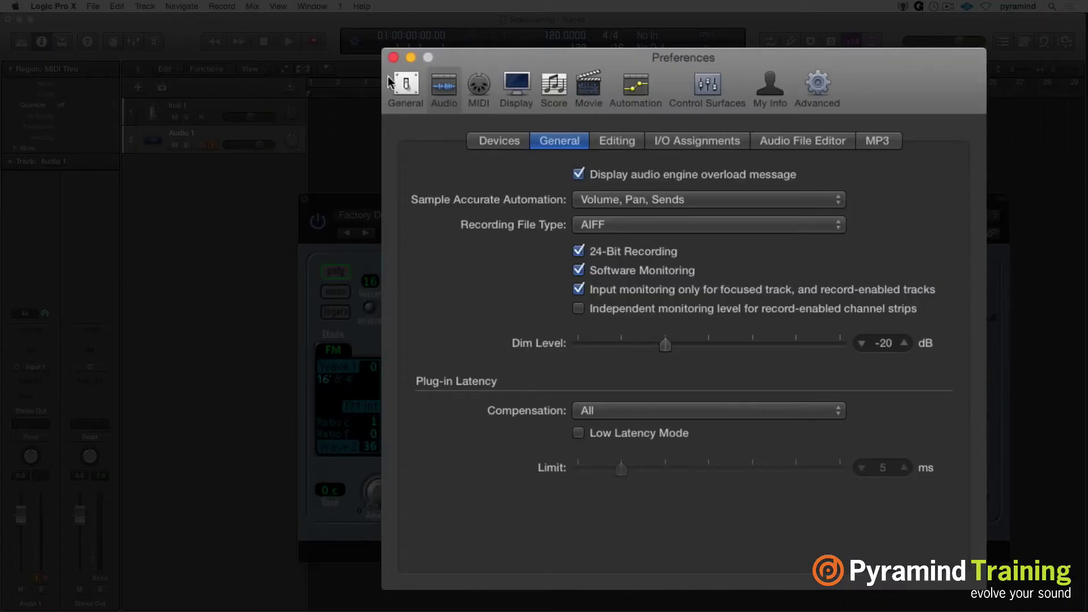
pyautogui.click(496, 142)
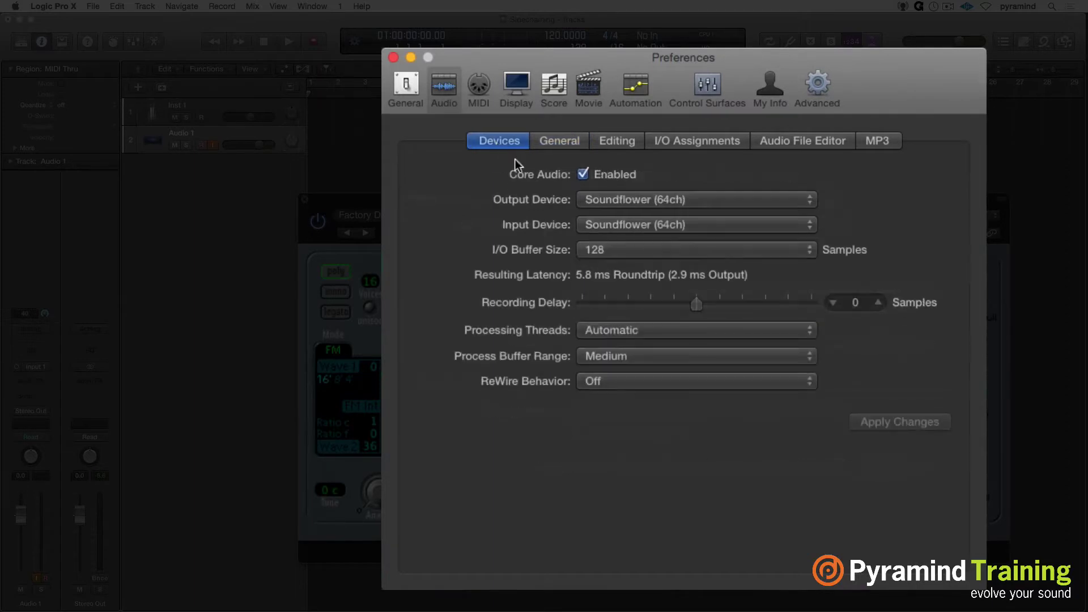
pyautogui.click(607, 226)
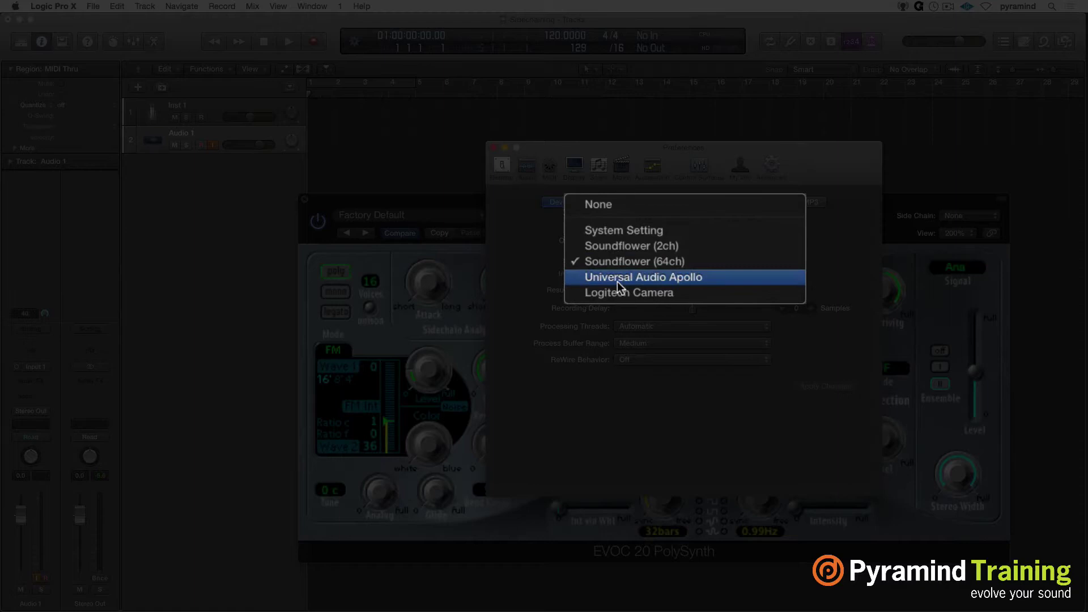
pyautogui.click(617, 281)
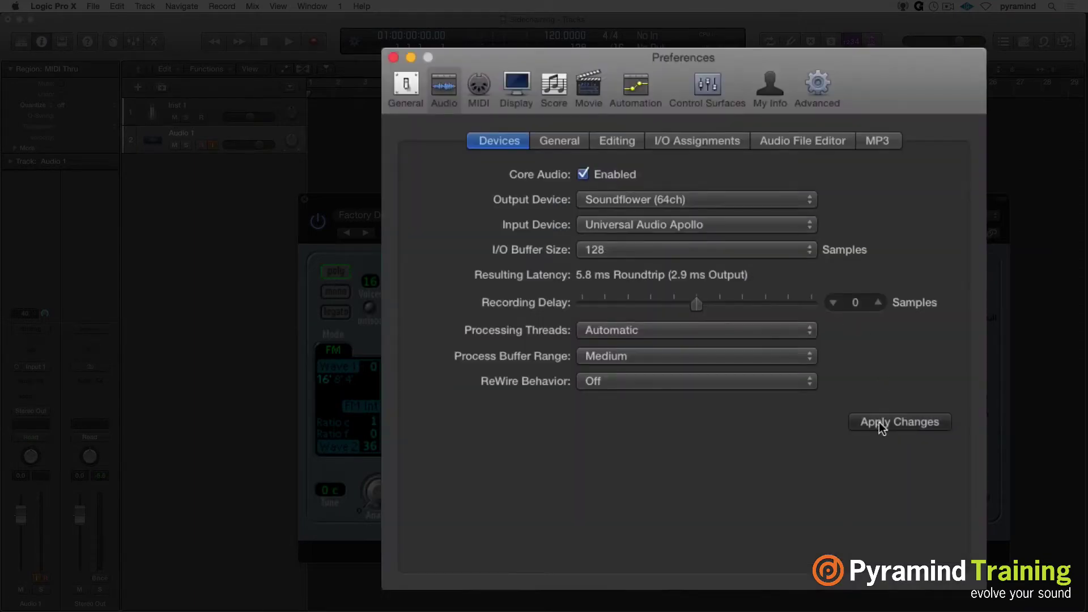
pyautogui.click(881, 426)
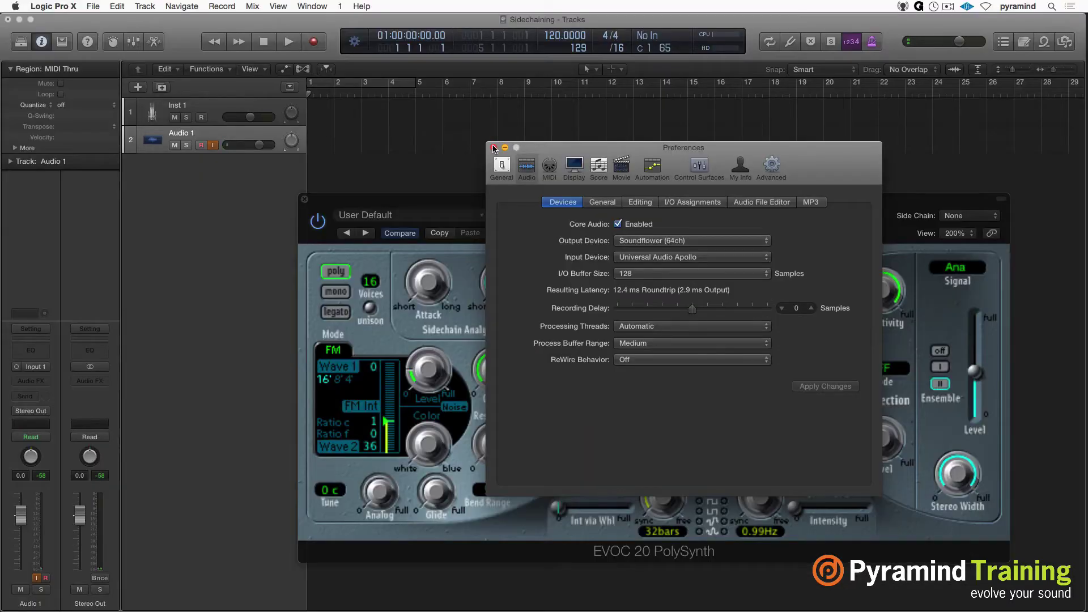
# Step: Mute Audio 1 and set its output to No Output
pyautogui.click(494, 148)
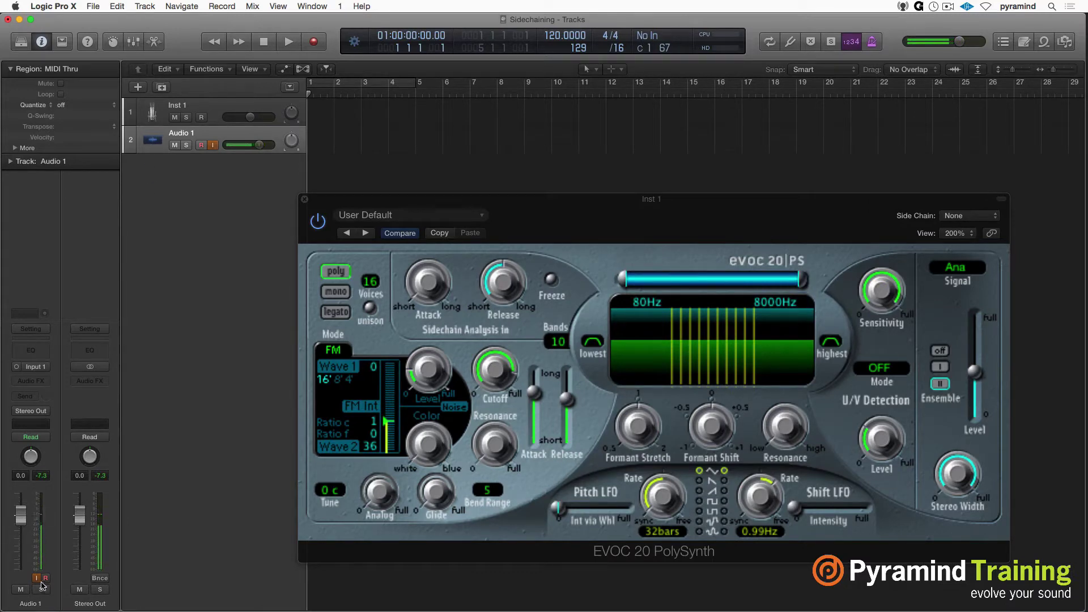
pyautogui.press('m')
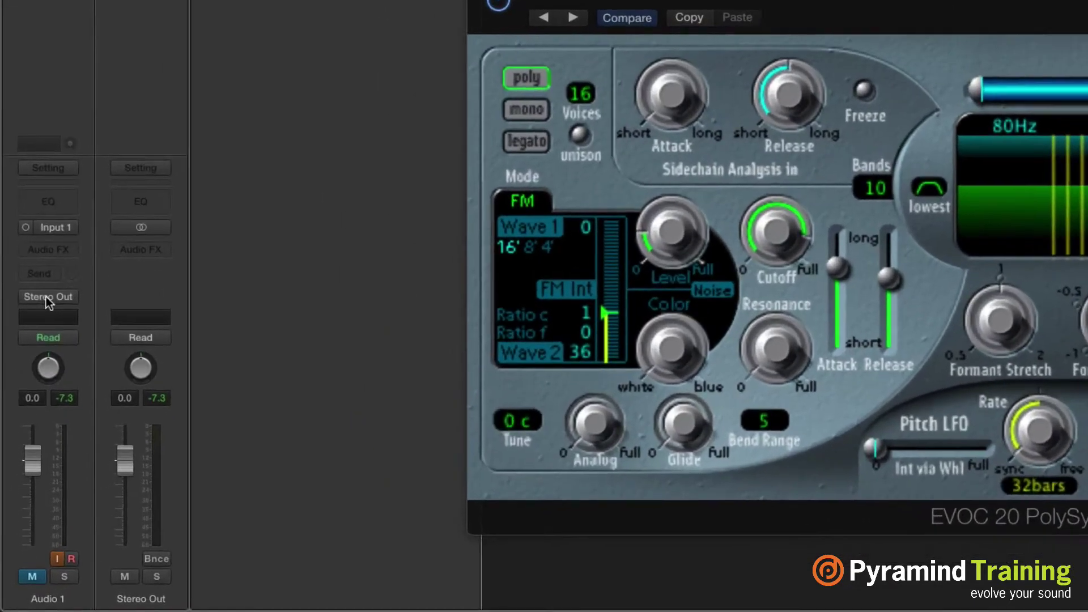
pyautogui.click(31, 411)
pyautogui.click(54, 322)
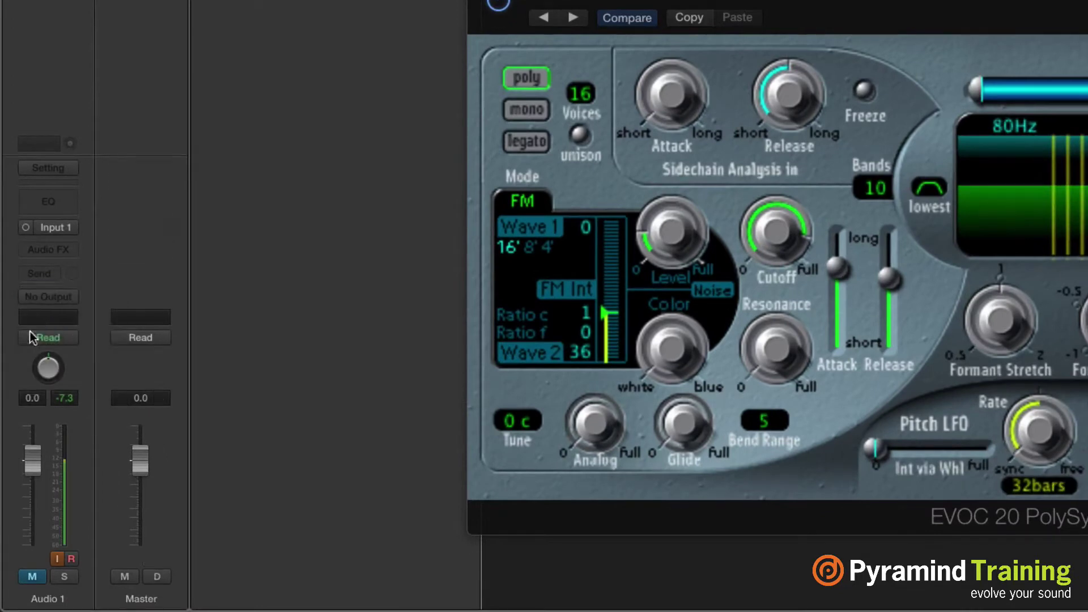
# Step: Add a pre-fader send from Audio 1 to Bus 10
pyautogui.click(45, 274)
pyautogui.moveTo(57, 351)
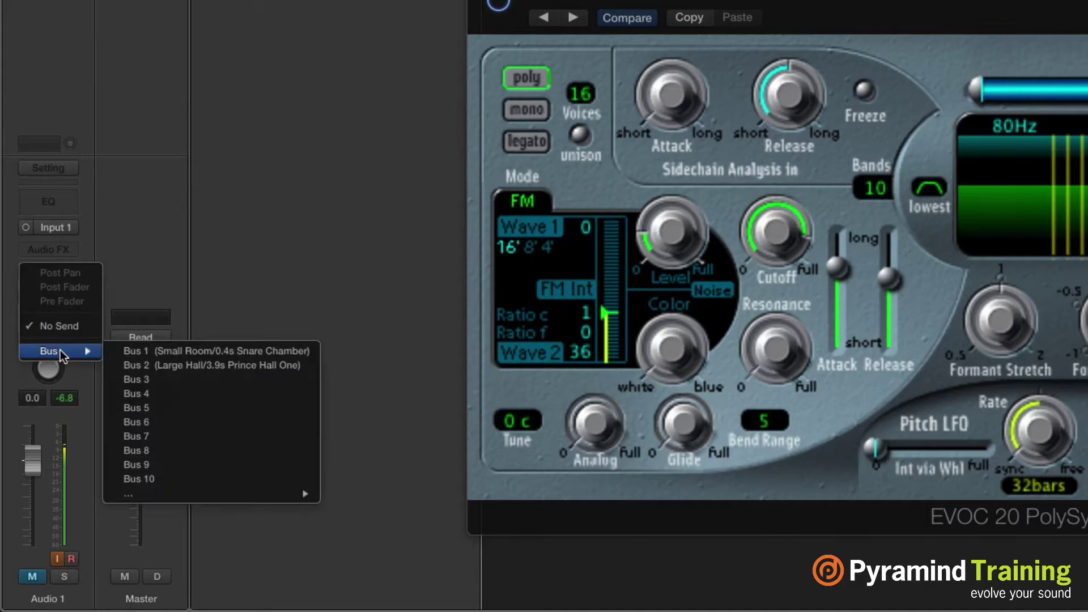
pyautogui.click(161, 480)
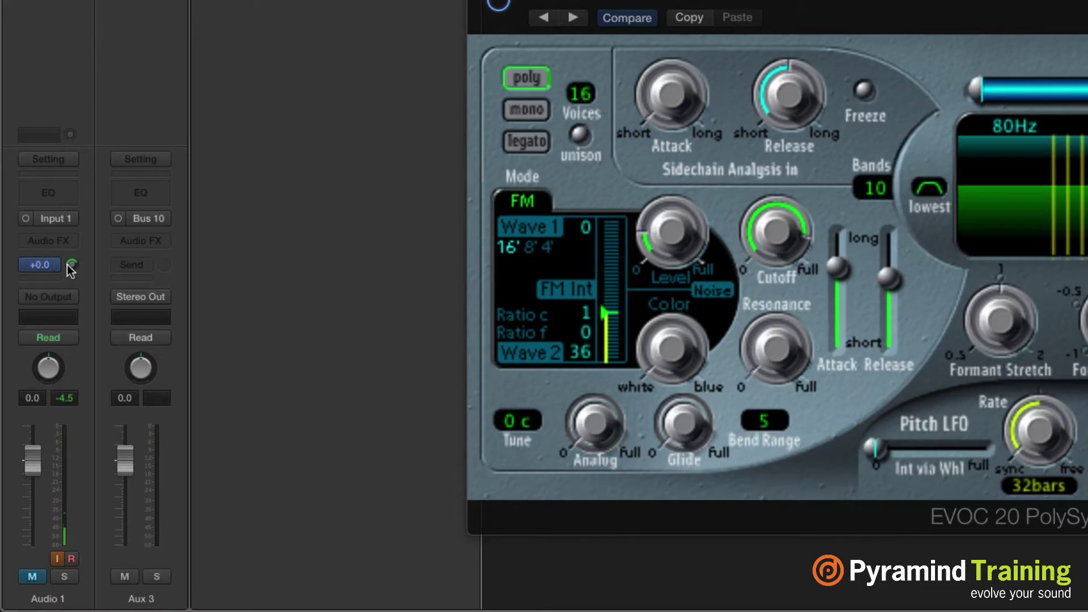
pyautogui.rightClick(47, 264)
pyautogui.moveTo(68, 298)
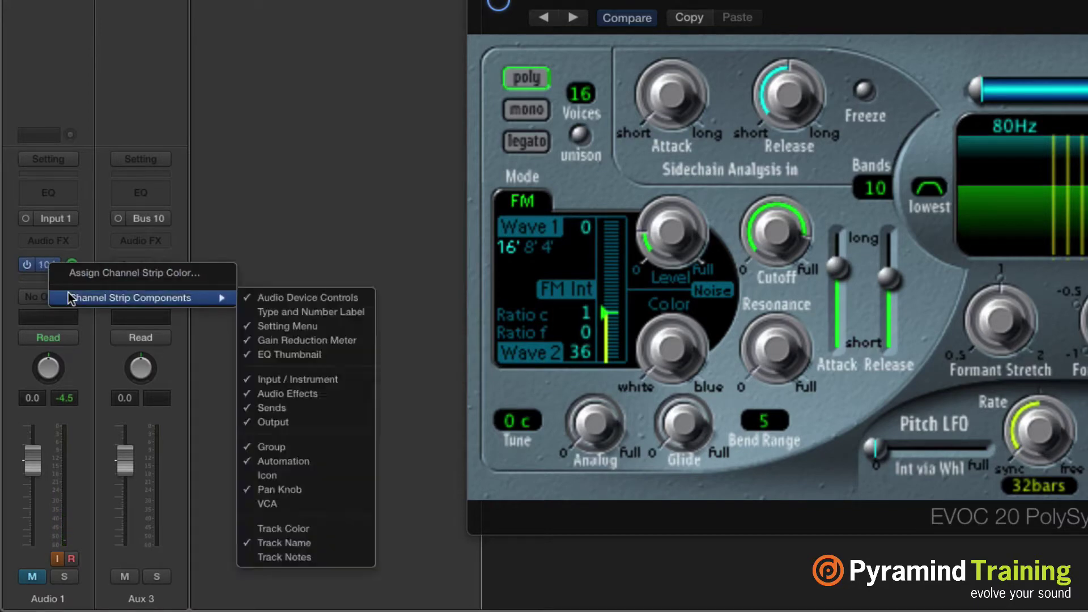
pyautogui.click(57, 247)
pyautogui.click(51, 264)
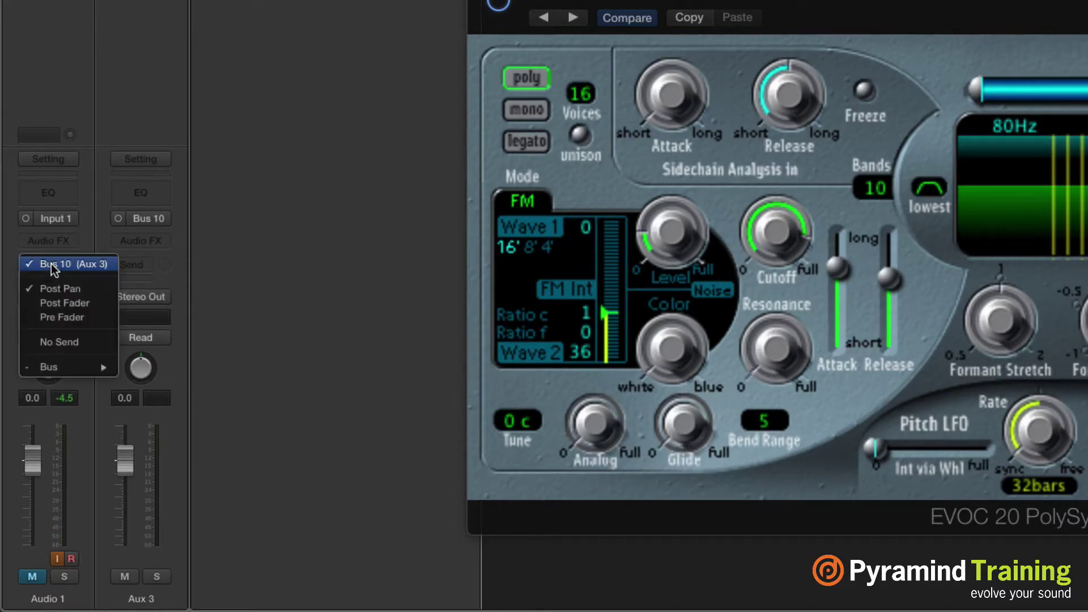
pyautogui.click(55, 312)
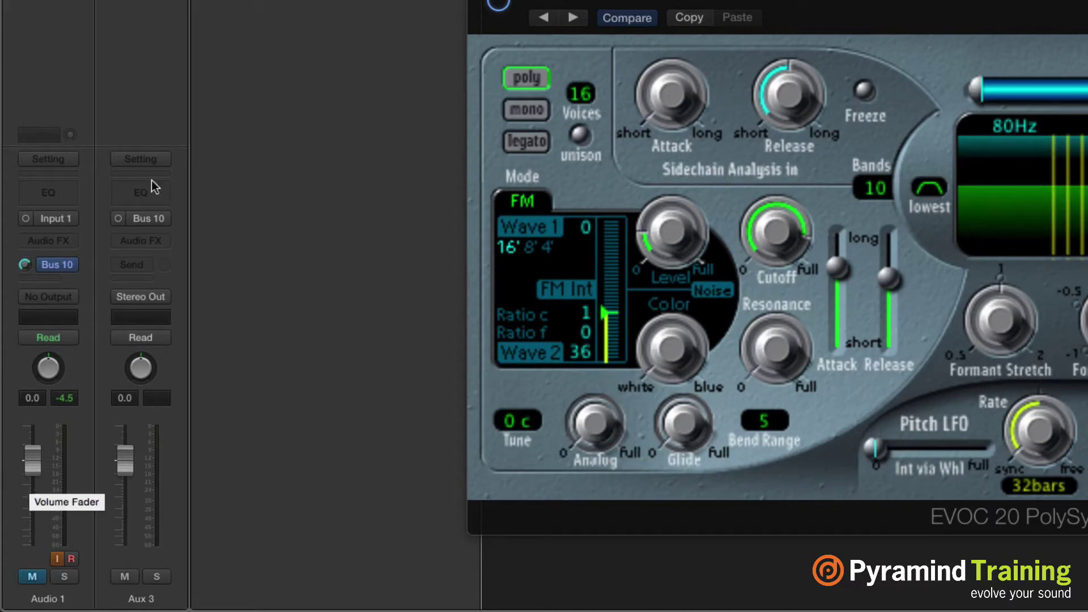
# Step: Unmute Audio 1, pull its fader well down, and turn off input monitoring
pyautogui.click(32, 577)
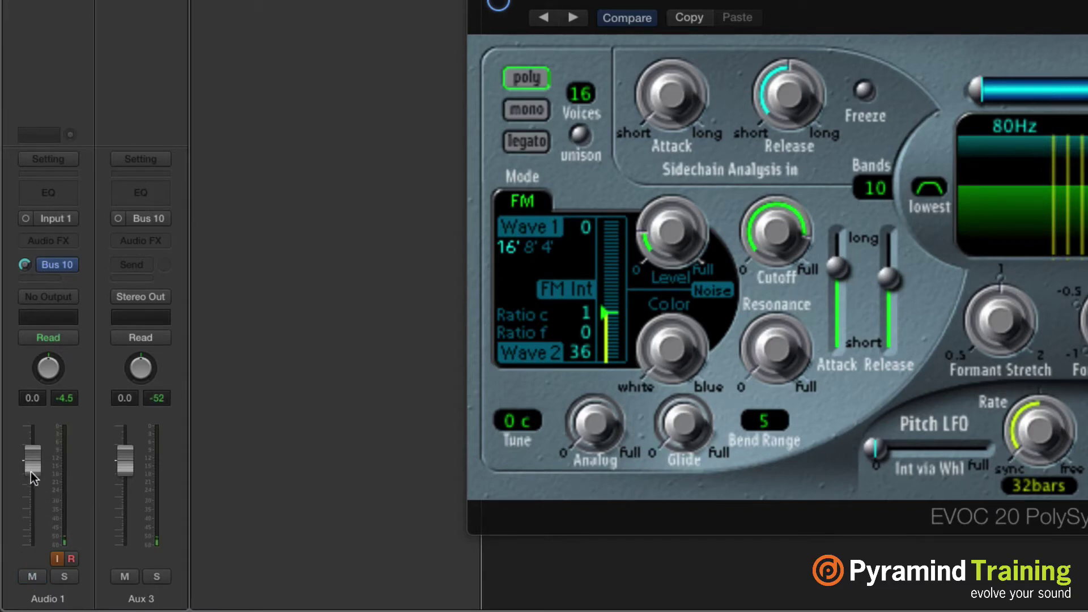
pyautogui.moveTo(32, 470); pyautogui.dragTo(32, 539)
pyautogui.click(57, 559)
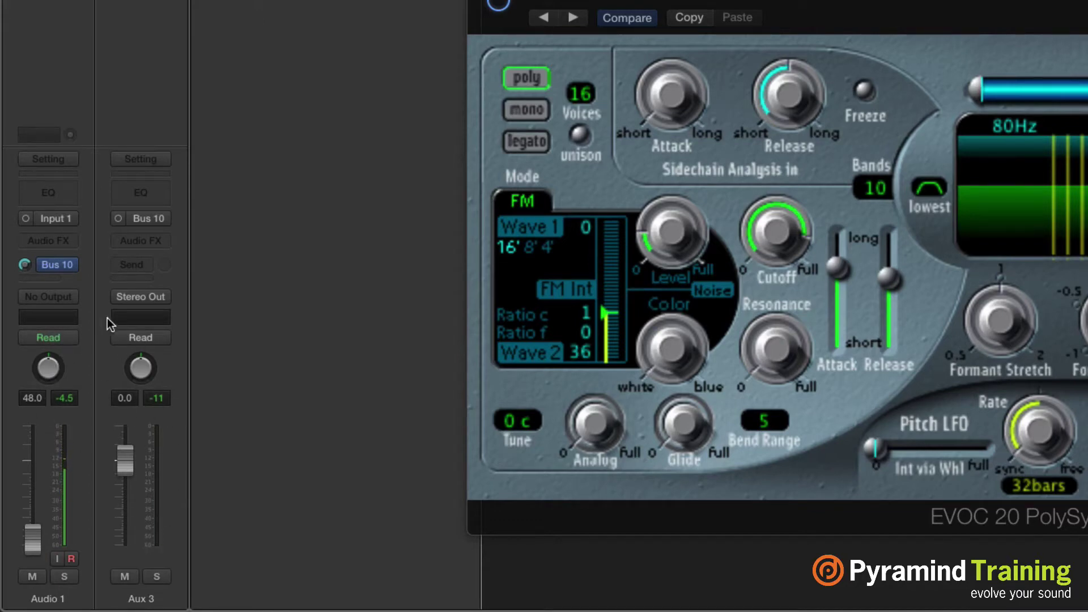
# Step: Set Aux 3's output to No Output and rename it 'SC Feed'
pyautogui.click(141, 297)
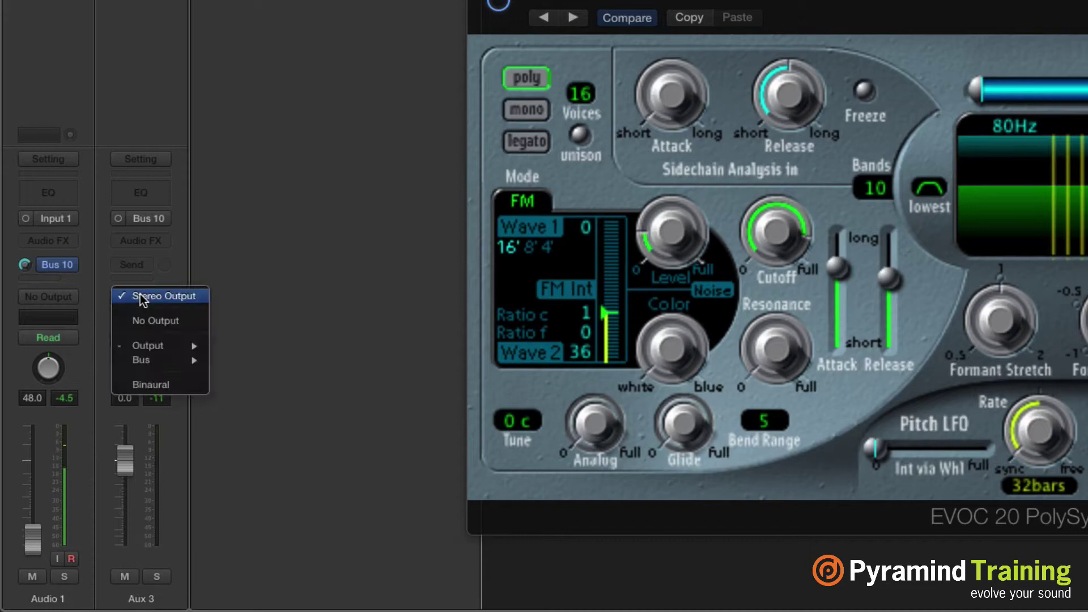
pyautogui.click(147, 322)
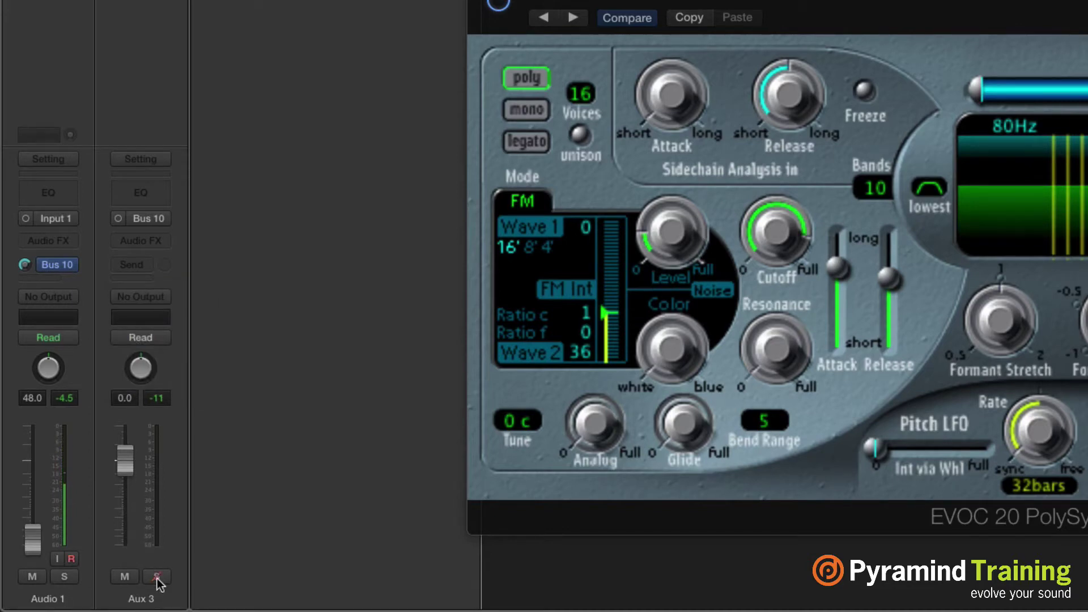
pyautogui.doubleClick(138, 600)
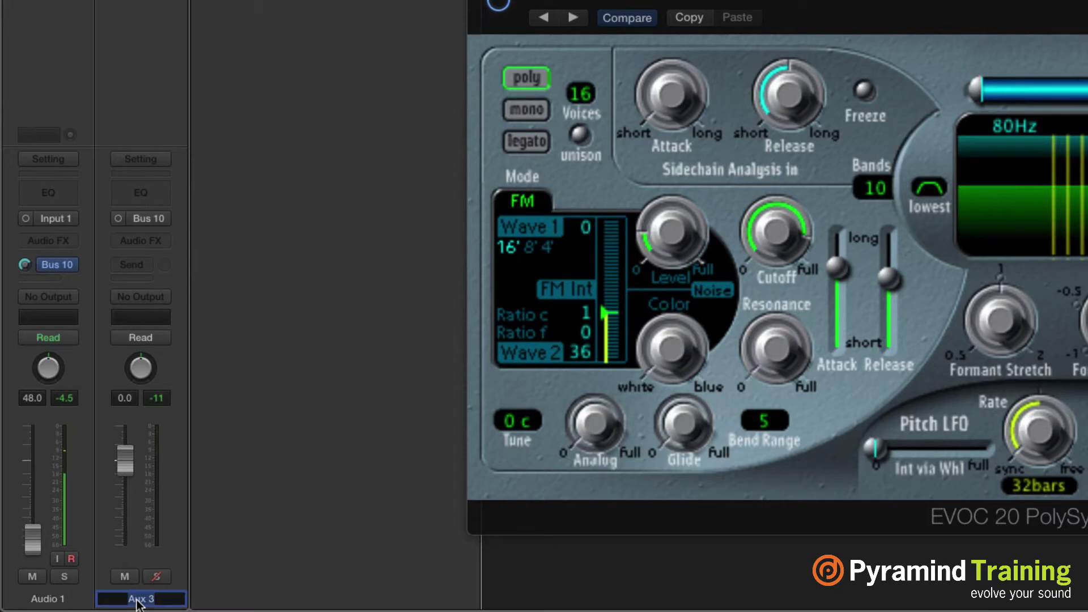
pyautogui.write('SC Feed')
pyautogui.press('Return')
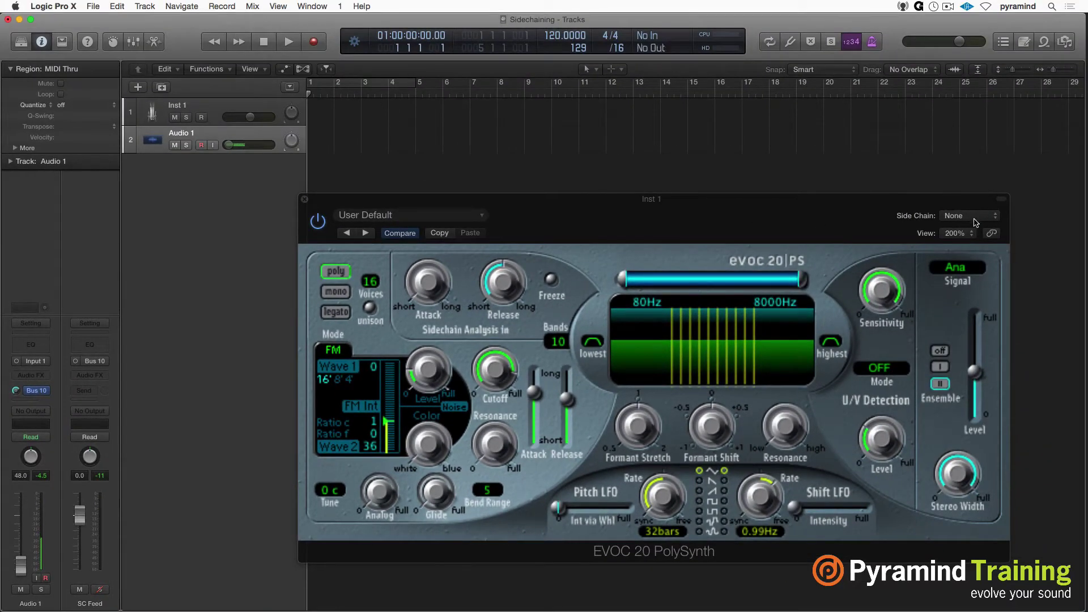
# Step: Set the EVOC 20 side chain source to Bus 10
pyautogui.click(973, 217)
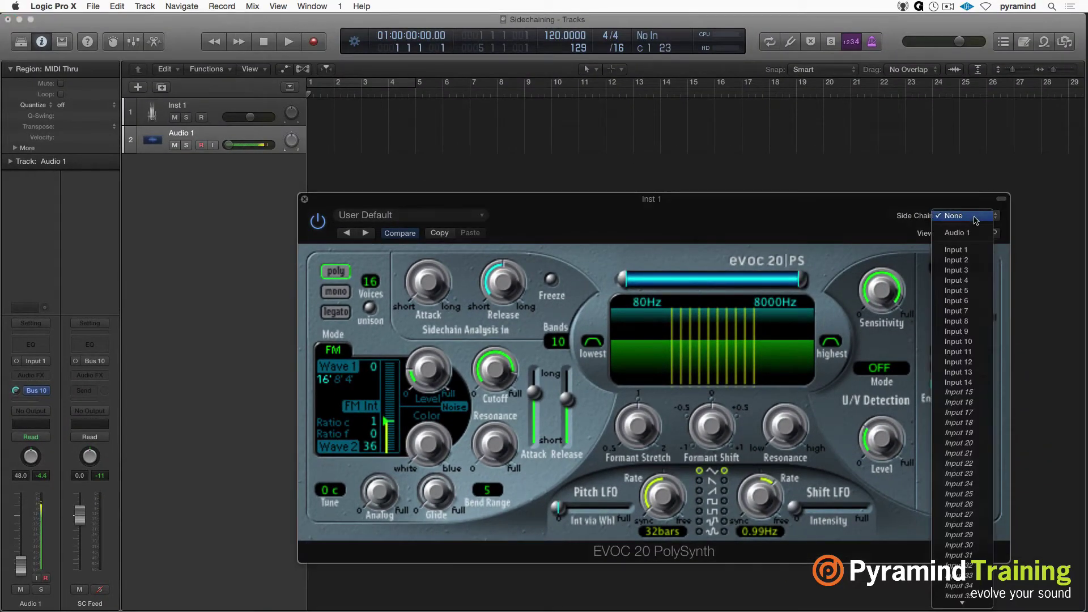
pyautogui.scroll(-8, 962, 476)
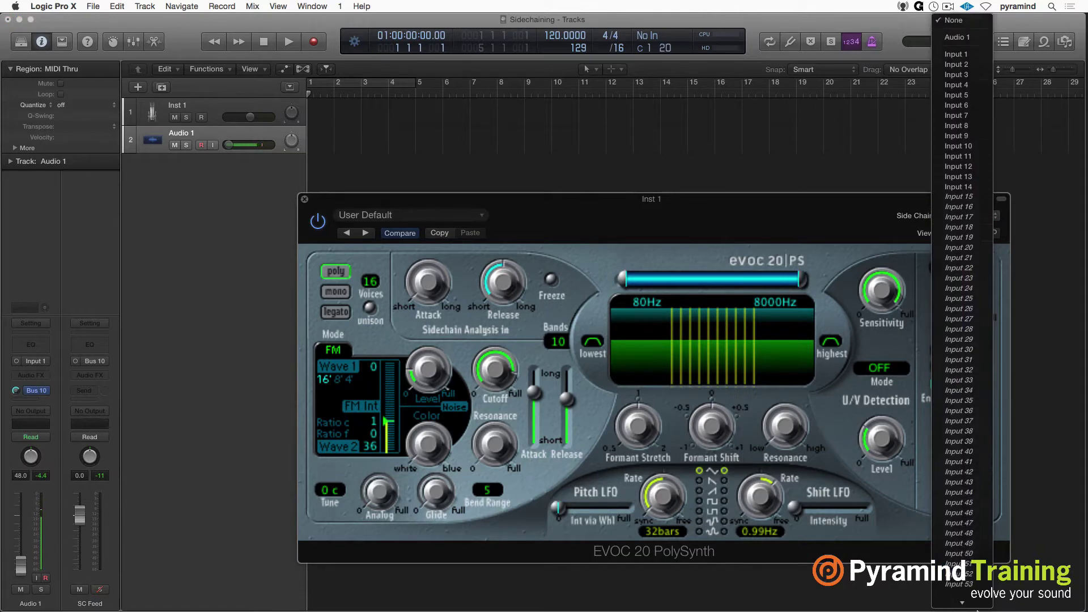
pyautogui.scroll(-5, 970, 601)
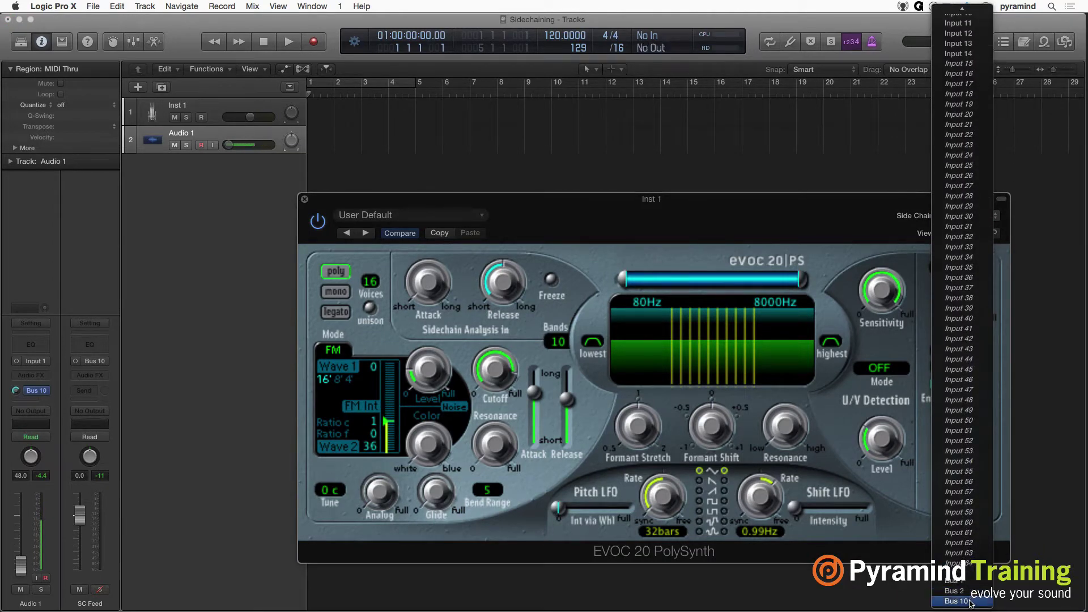
pyautogui.click(971, 602)
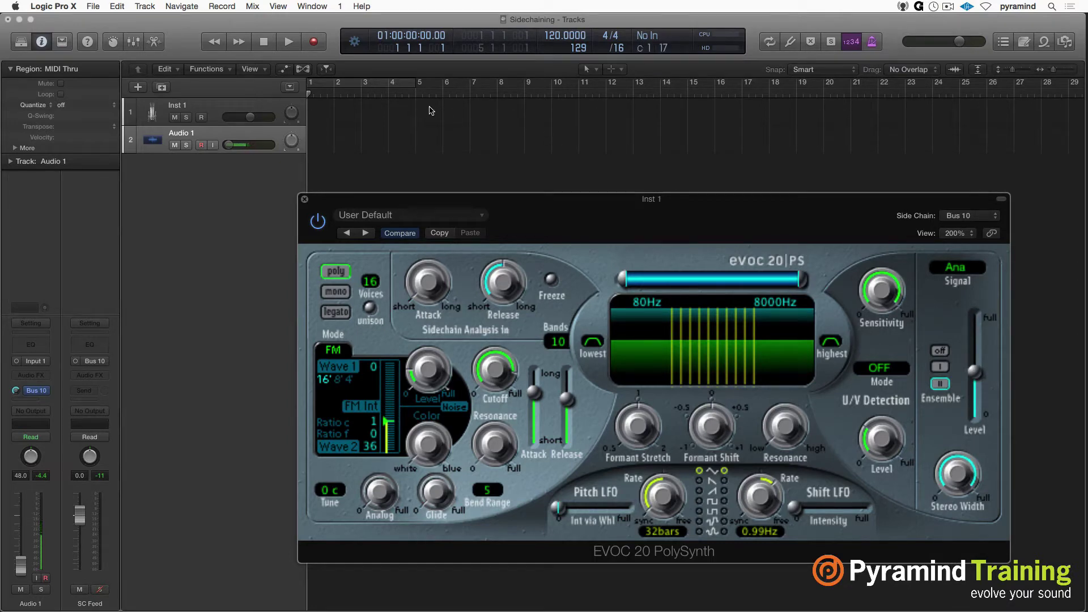
# Step: Select Inst 1 and switch the vocoder's Signal mode to Voc
pyautogui.click(210, 105)
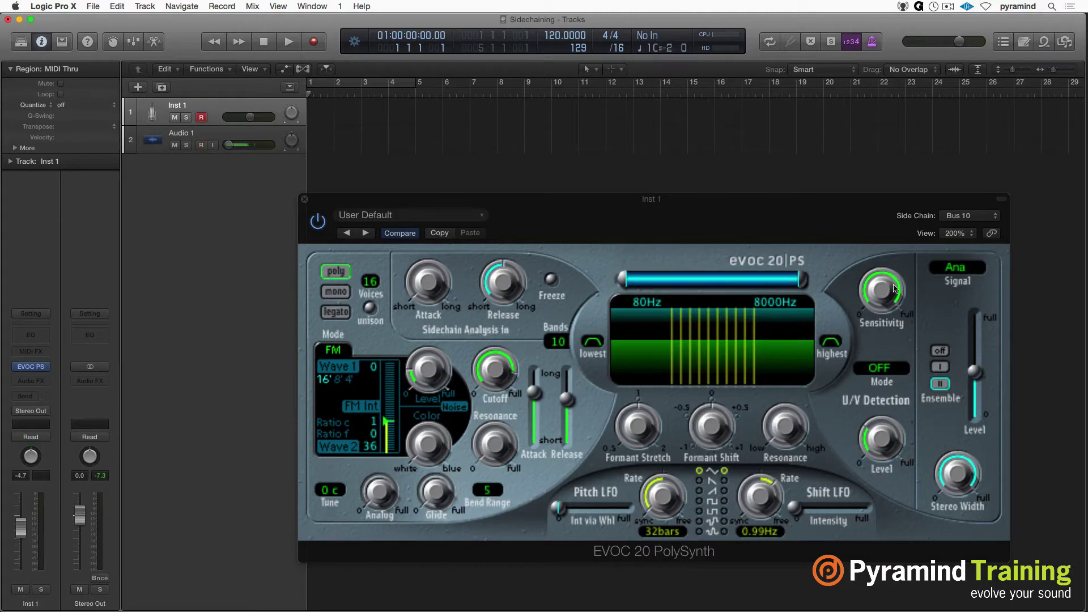
pyautogui.click(946, 271)
pyautogui.click(947, 248)
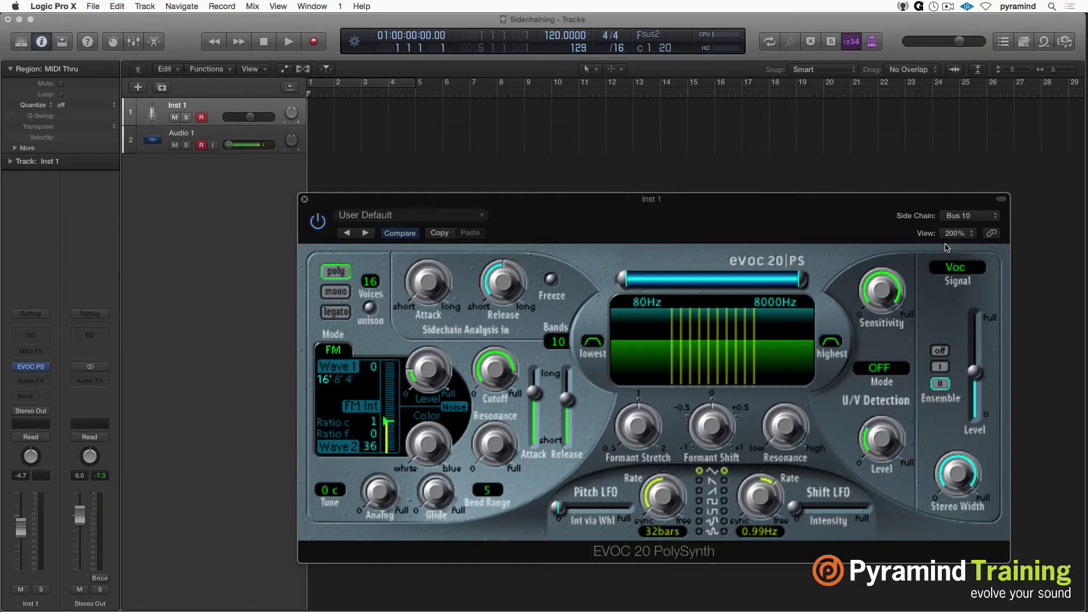
# Step: Raise Audio 1 to about -4.4 dB and route it to Stereo Output
pyautogui.click(170, 134)
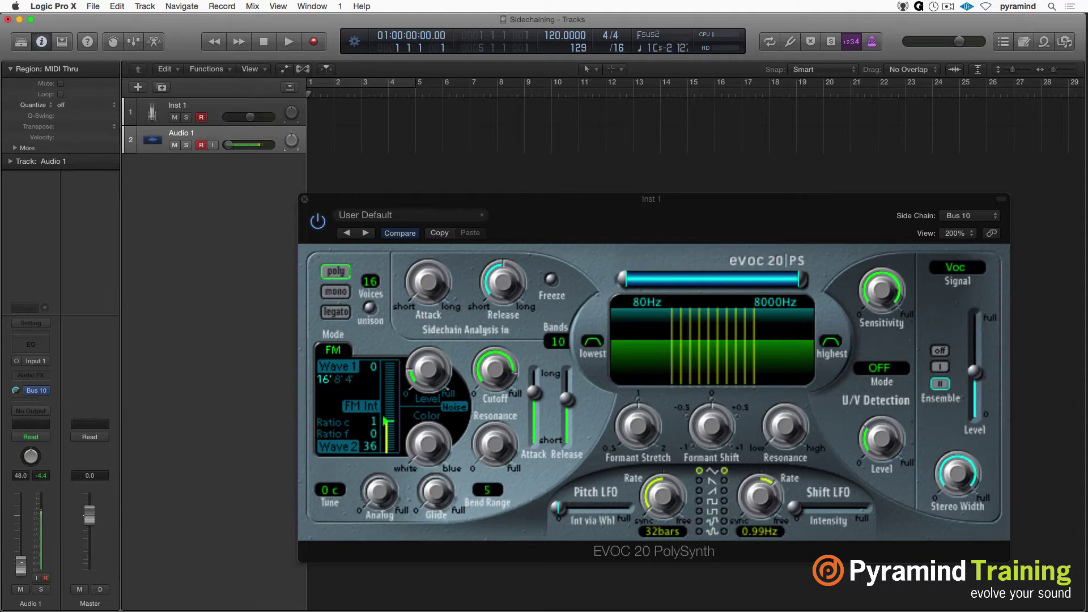
pyautogui.moveTo(21, 566)
pyautogui.mouseDown()
pyautogui.moveTo(21, 519)
pyautogui.moveTo(21, 566)
pyautogui.mouseUp()
pyautogui.click(35, 411)
pyautogui.moveTo(45, 426)
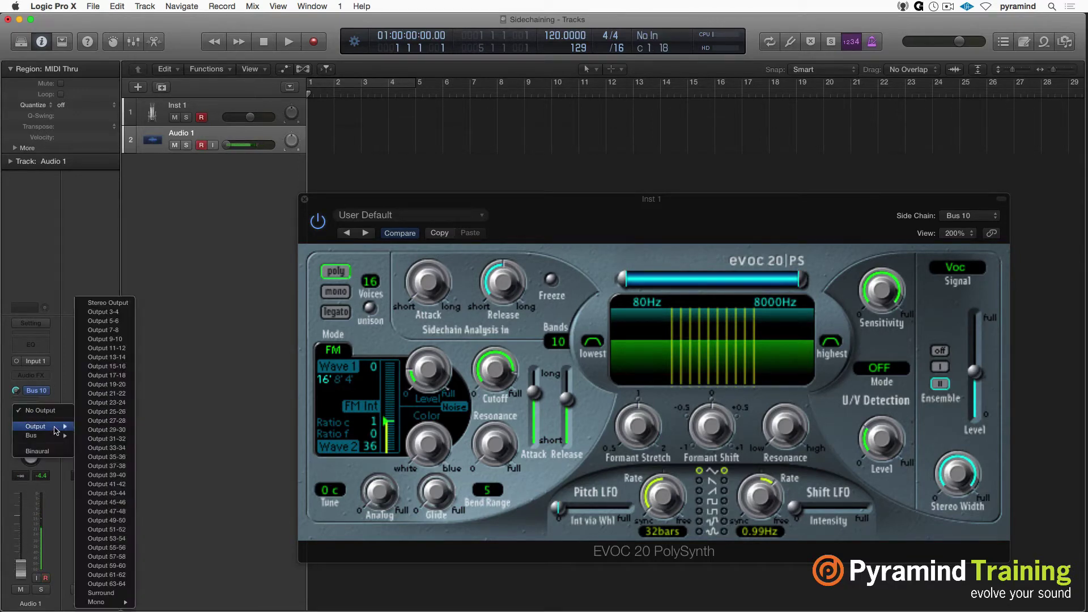
pyautogui.click(101, 302)
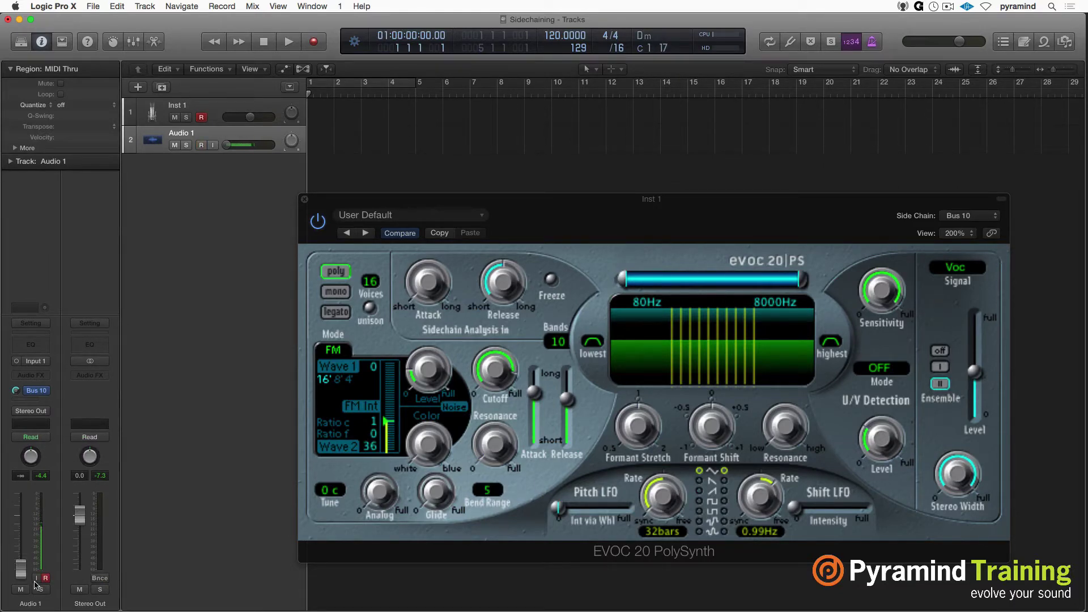
# Step: Turn on input monitoring and record-arm Audio 1 instead of Inst 1
pyautogui.click(35, 579)
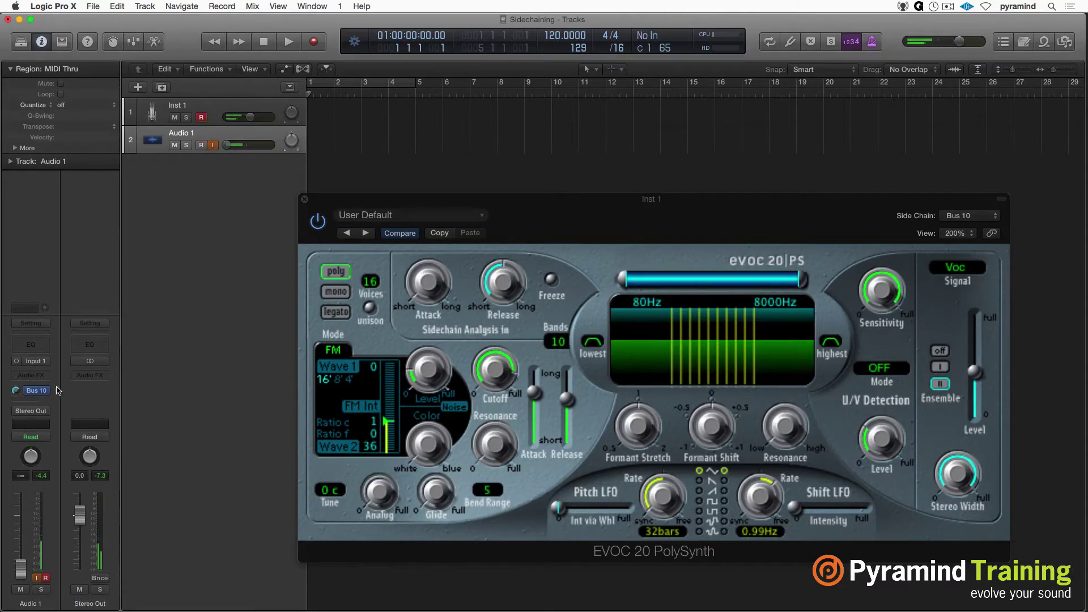
pyautogui.click(201, 118)
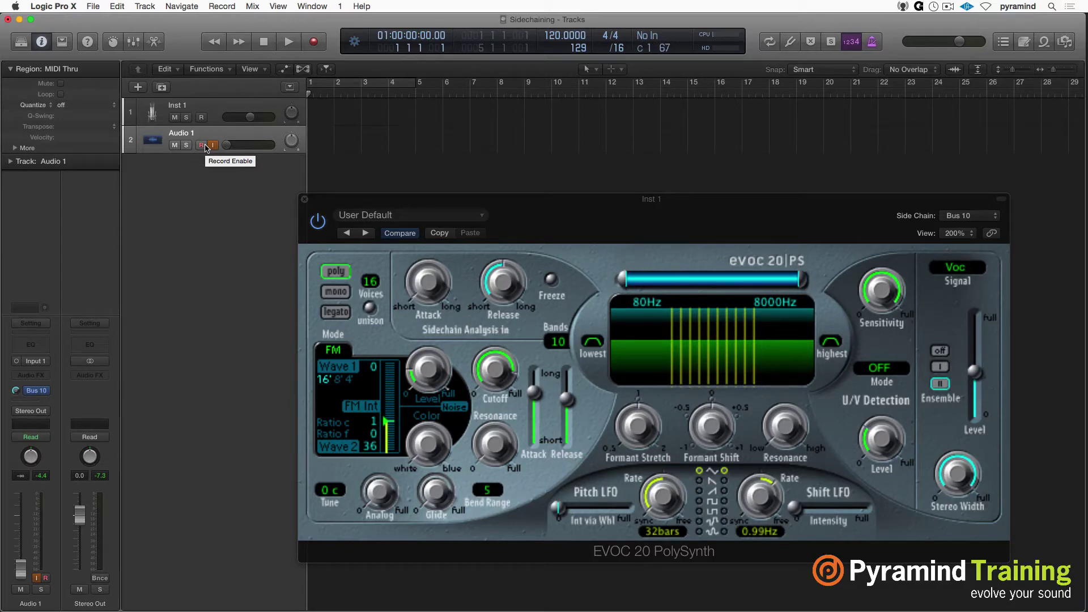
pyautogui.moveTo(357, 199); pyautogui.dragTo(286, 200)
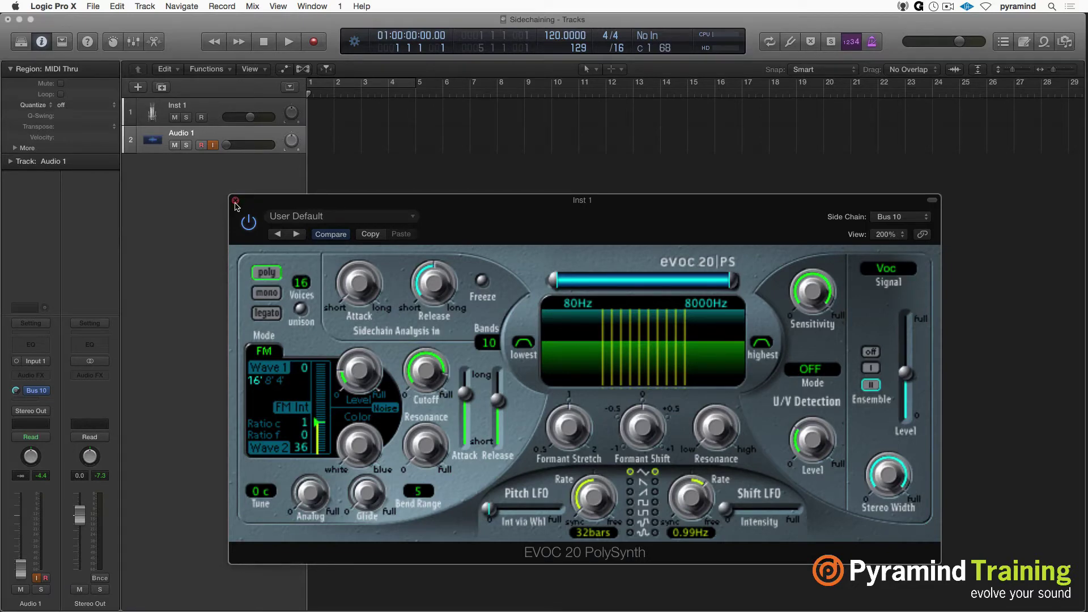
# Step: Close the vocoder window and rename Audio 1 to 'Vocoder Feed'
pyautogui.click(236, 201)
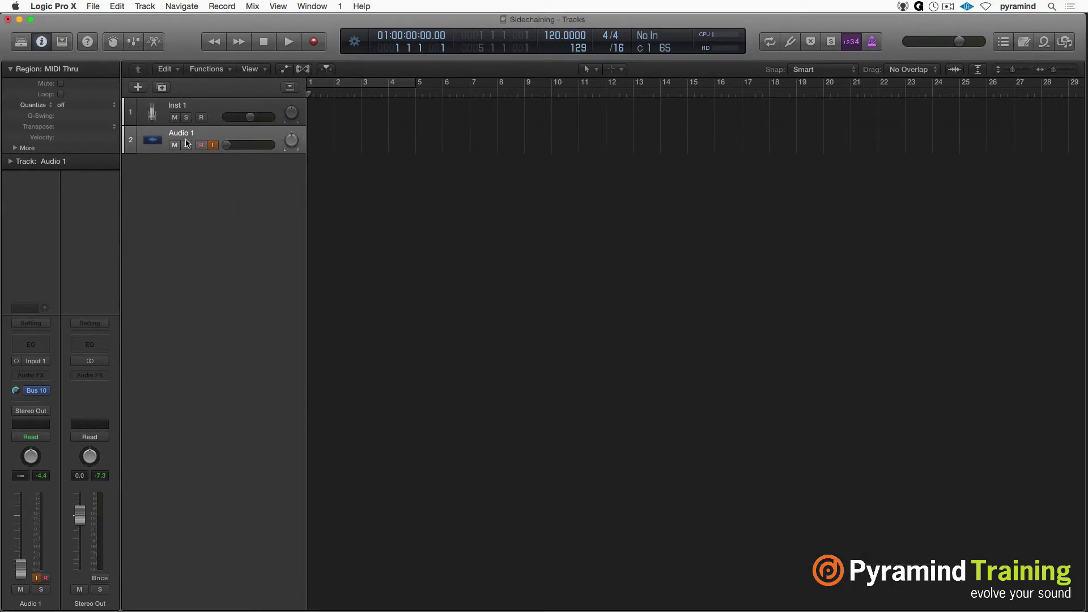
pyautogui.doubleClick(184, 134)
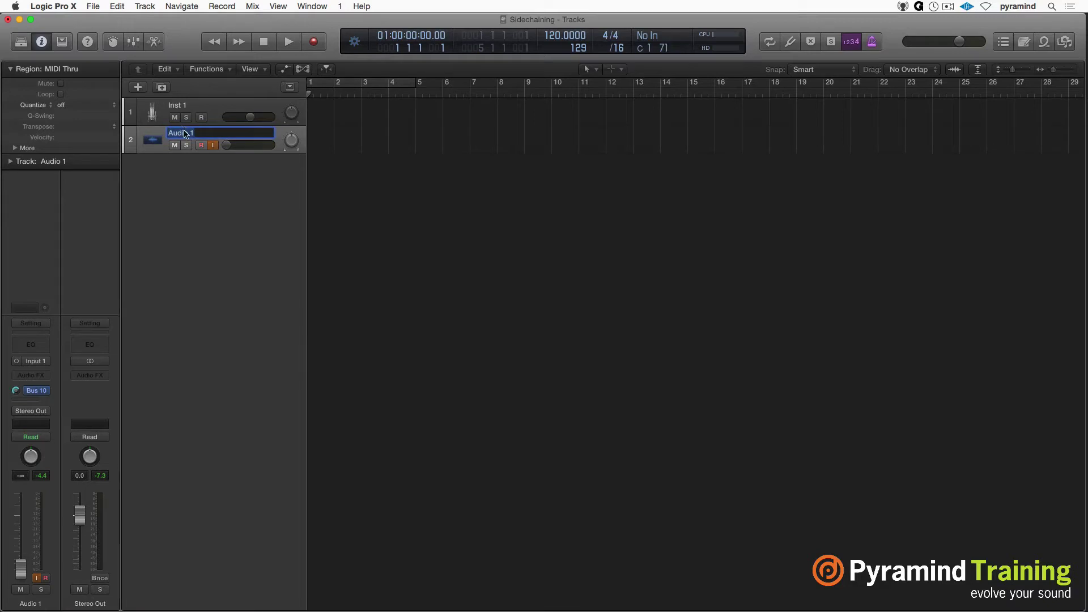
pyautogui.write('Vocoder Feed')
pyautogui.press('Return')
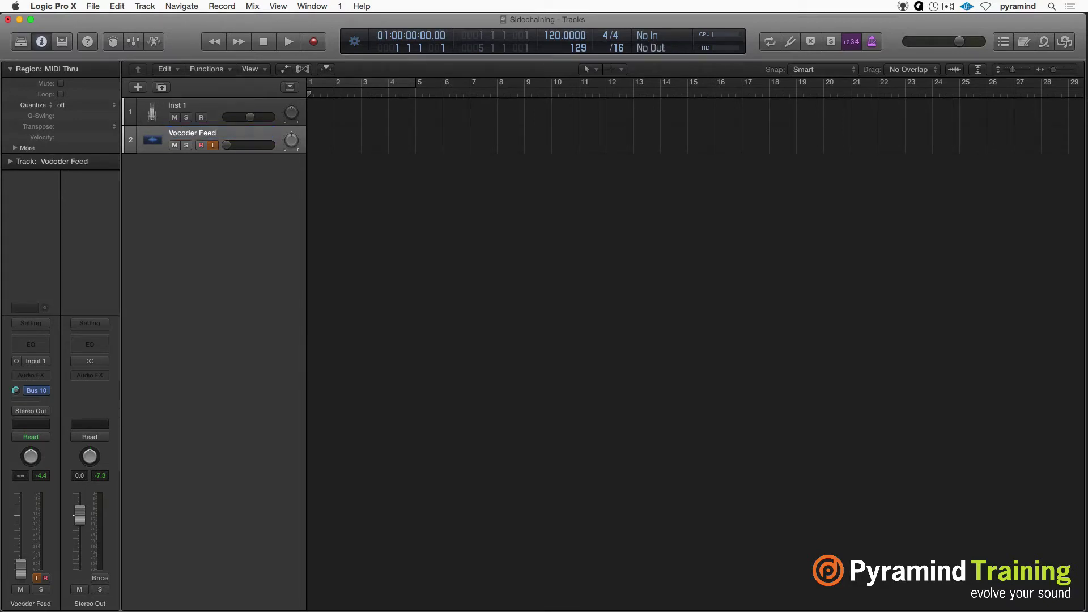
# Step: Rename Inst 1 to 'Vocoder' and show the mixer
pyautogui.doubleClick(176, 105)
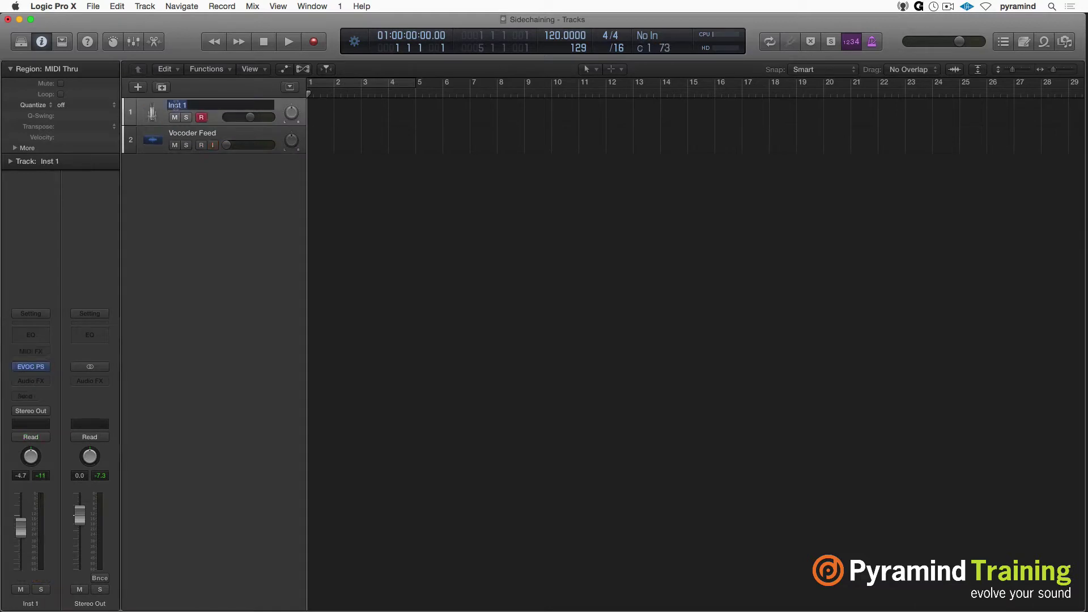
pyautogui.write('Vocoder')
pyautogui.press('Return')
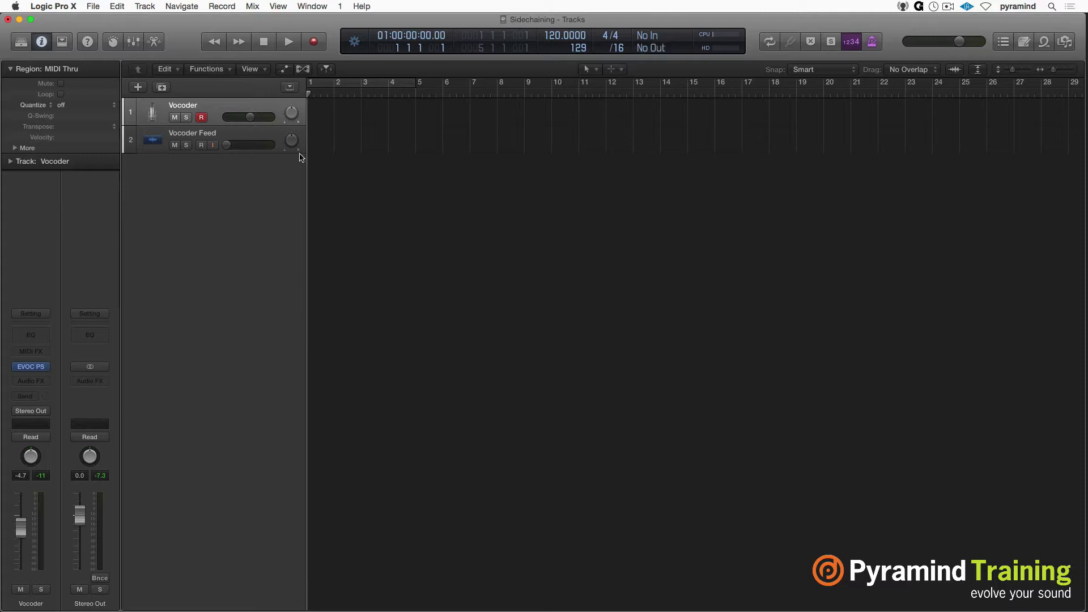
pyautogui.press('x')
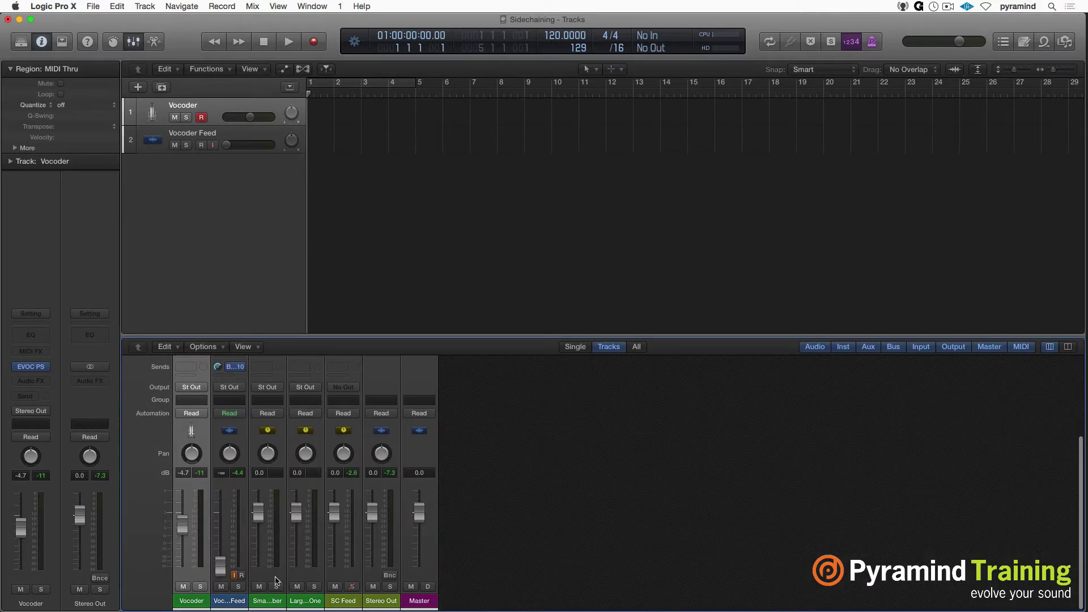
# Step: Create a track for the SC Feed aux, move it below Vocoder Feed, and close the mixer
pyautogui.click(347, 601)
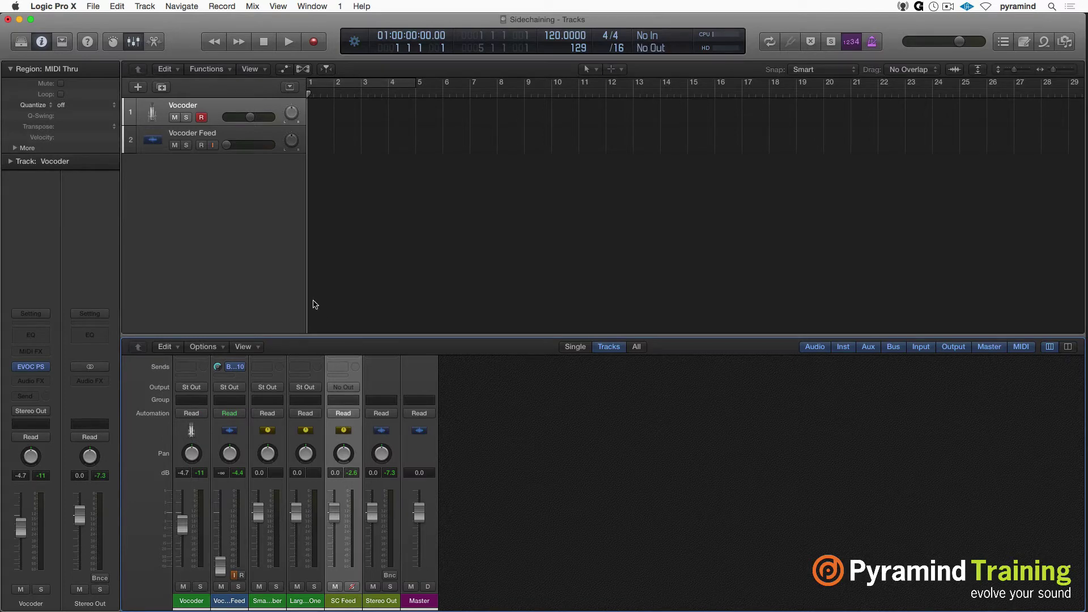
pyautogui.hotkey('ctrl', 't')
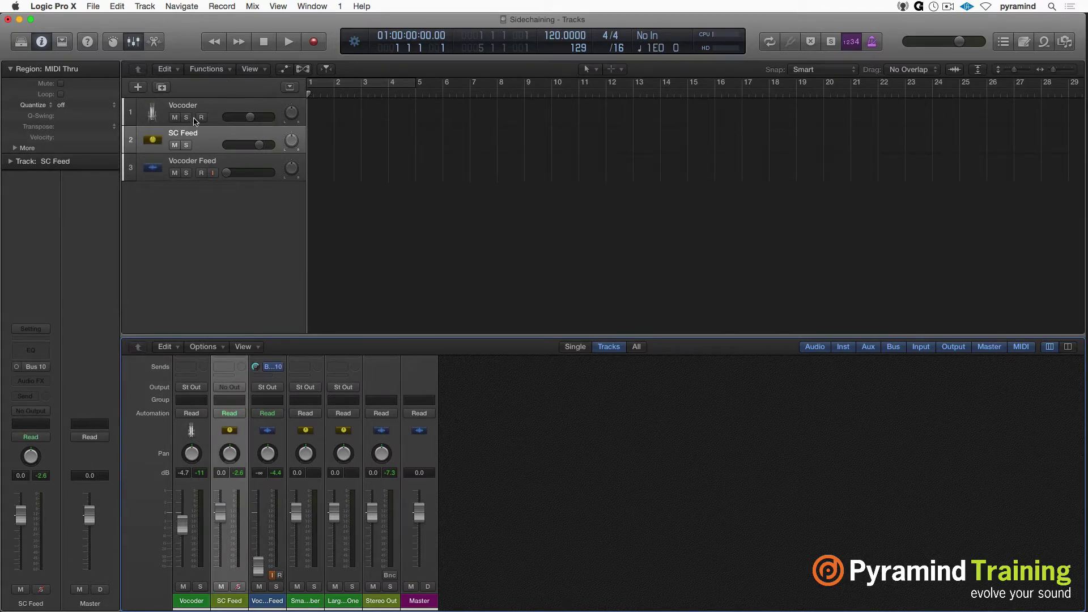
pyautogui.moveTo(201, 142); pyautogui.dragTo(202, 176)
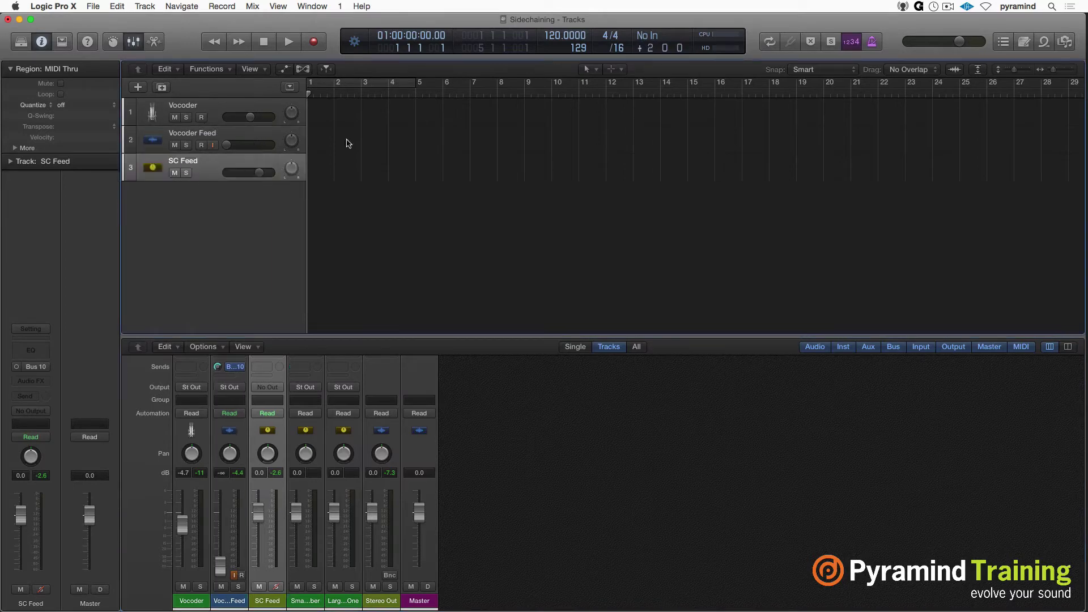
pyautogui.press('x')
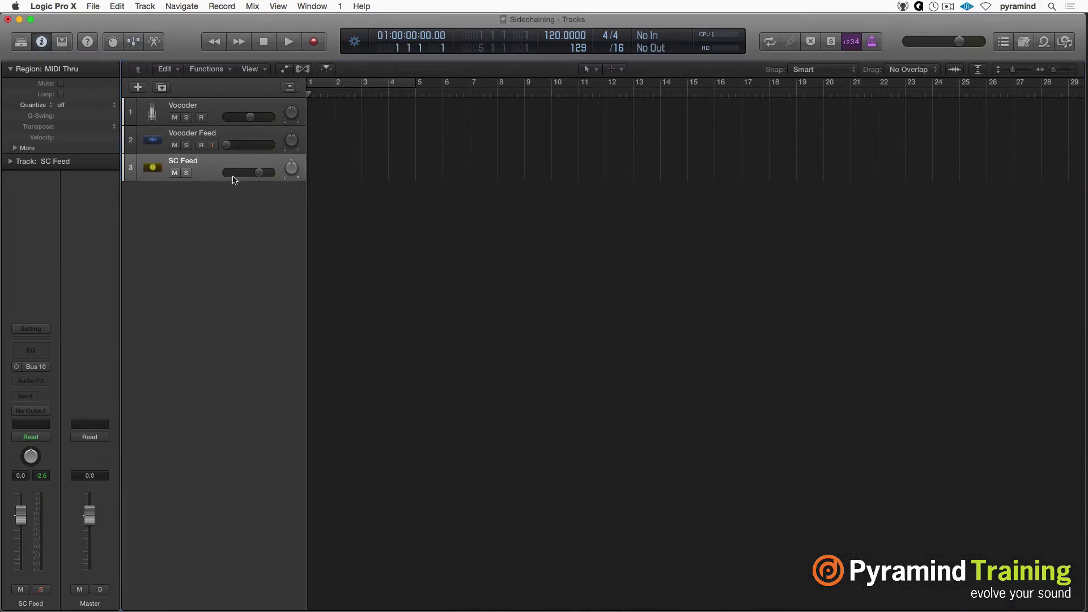
pyautogui.click(216, 108)
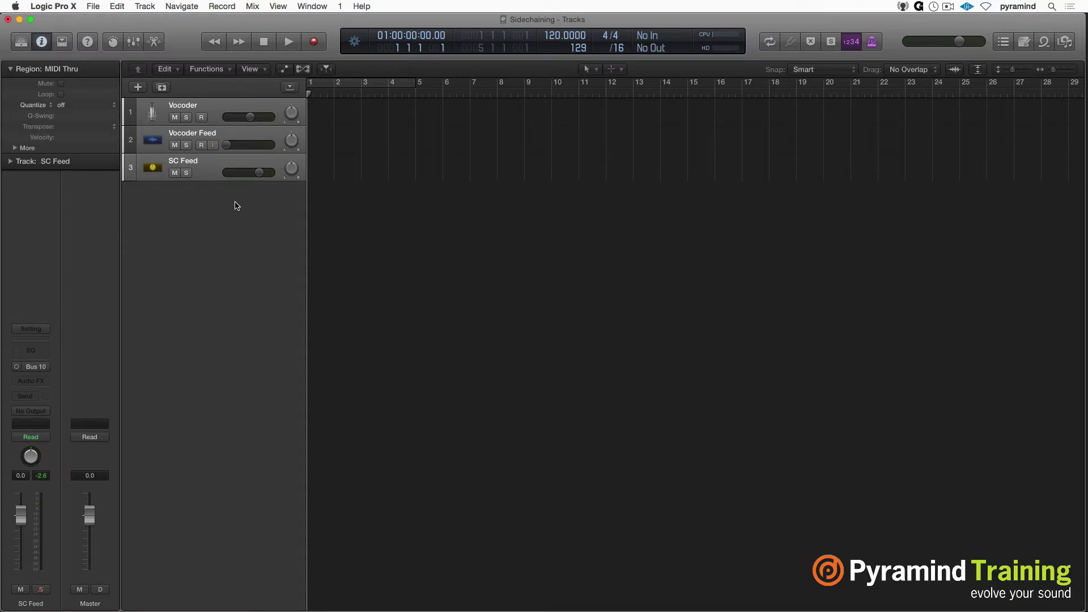
# Step: Make a summing stack from the three tracks and rename Sum 4 to 'Vocoder Setup'
pyautogui.click(145, 6)
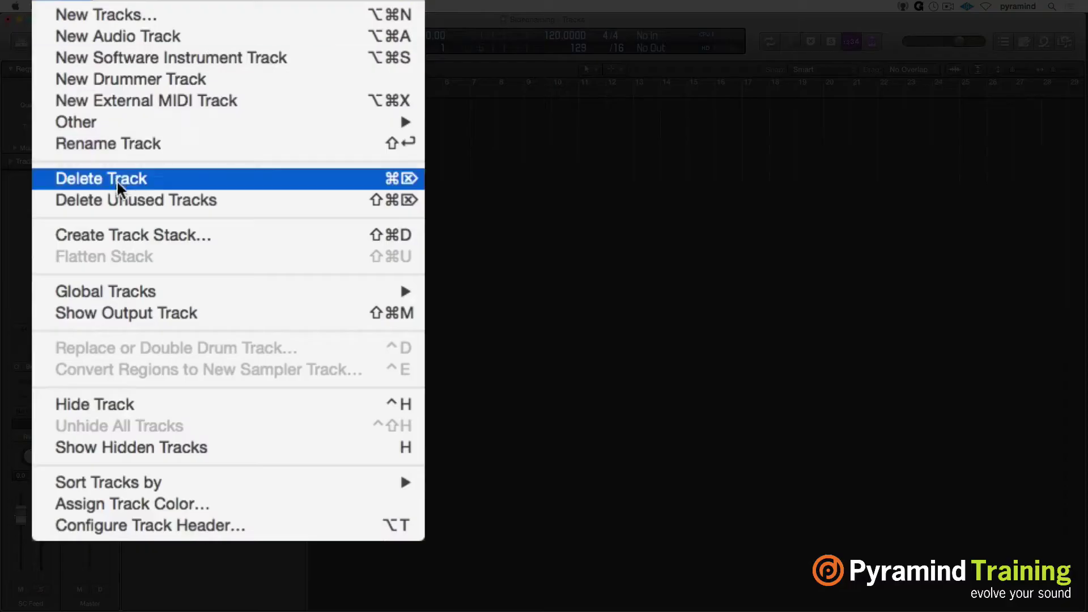
pyautogui.click(121, 235)
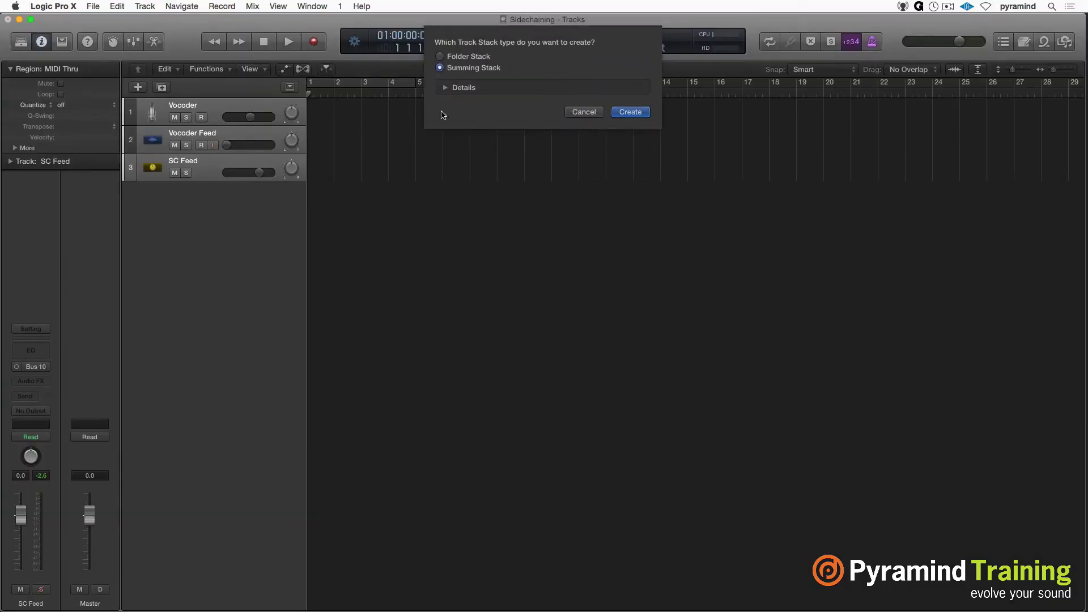
pyautogui.click(630, 111)
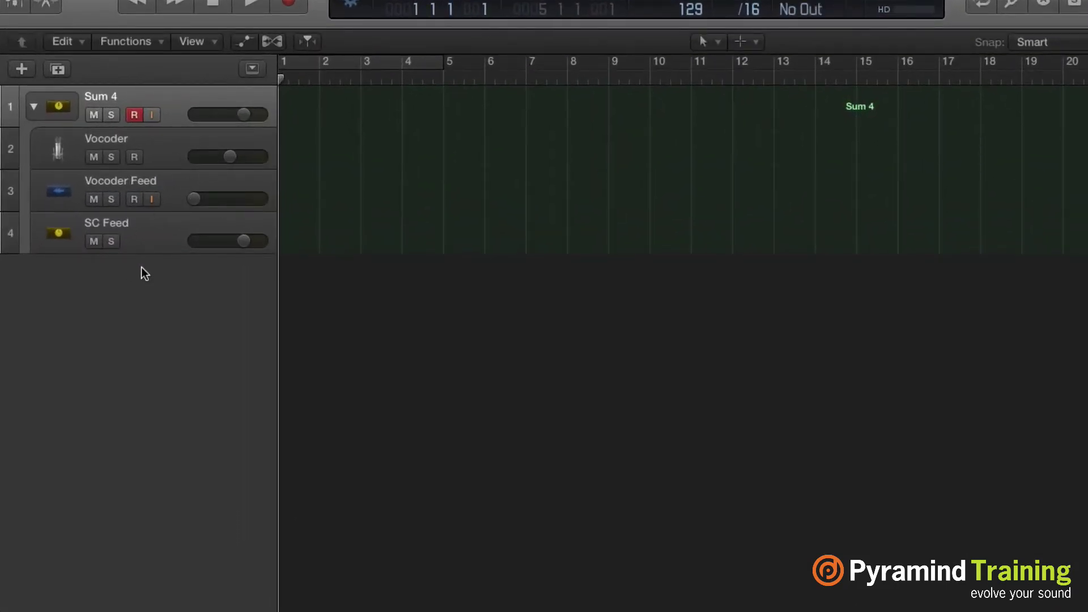
pyautogui.doubleClick(107, 91)
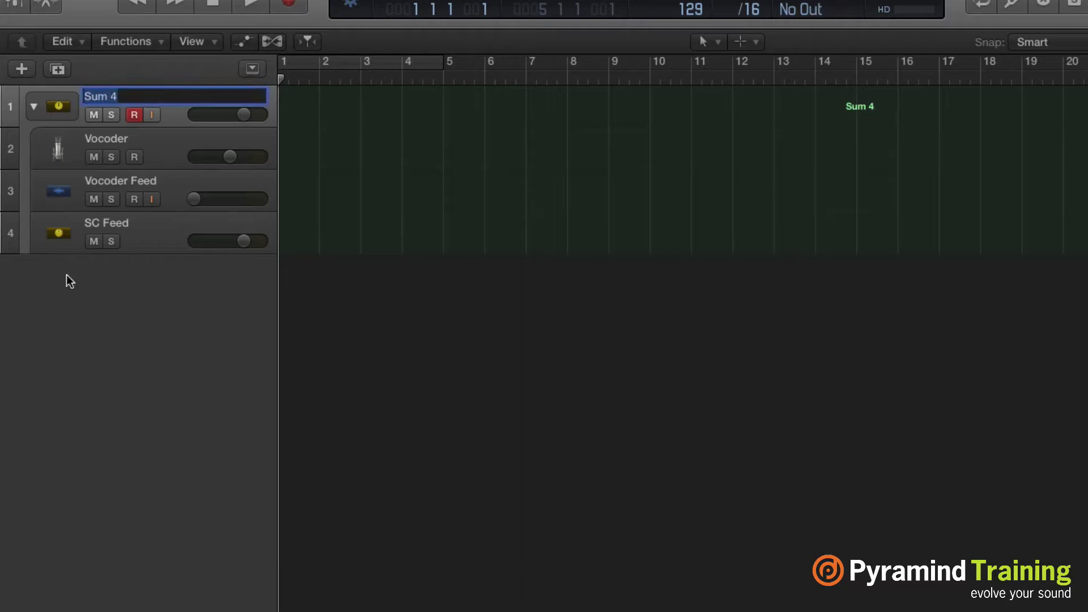
pyautogui.write('Vocoder Set')
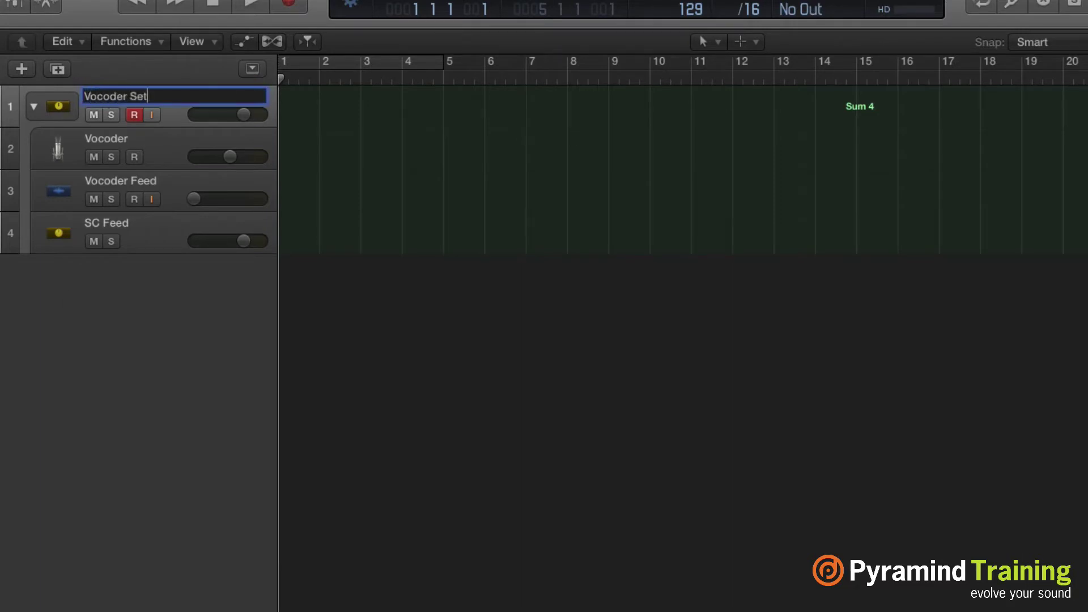
pyautogui.write('up')
pyautogui.press('Return')
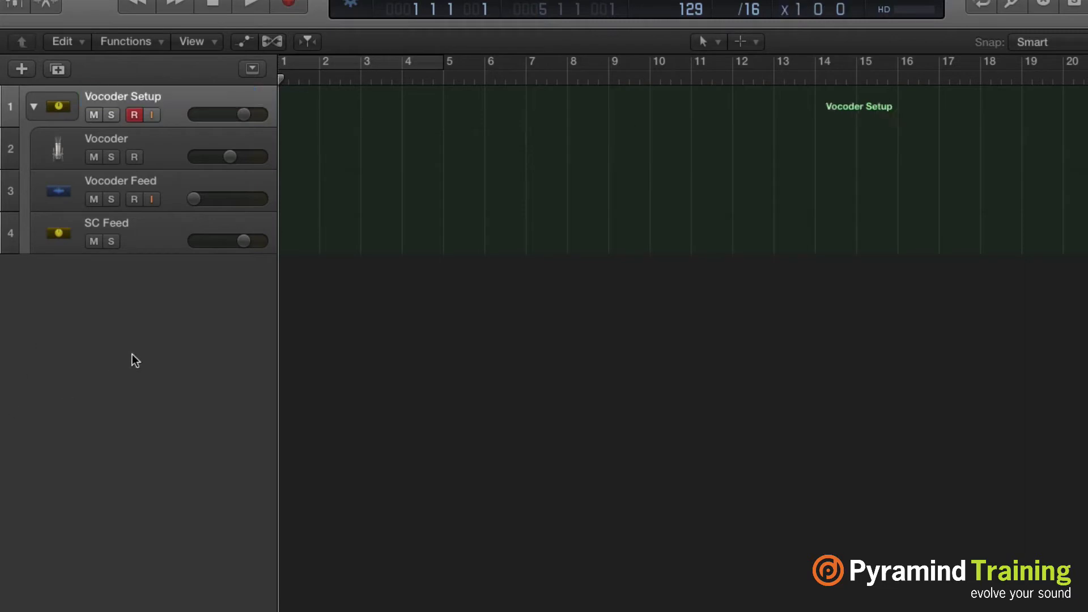
# Step: Arm Vocoder Feed with monitoring on and record MIDI and voice takes over bars 1–5
pyautogui.click(185, 160)
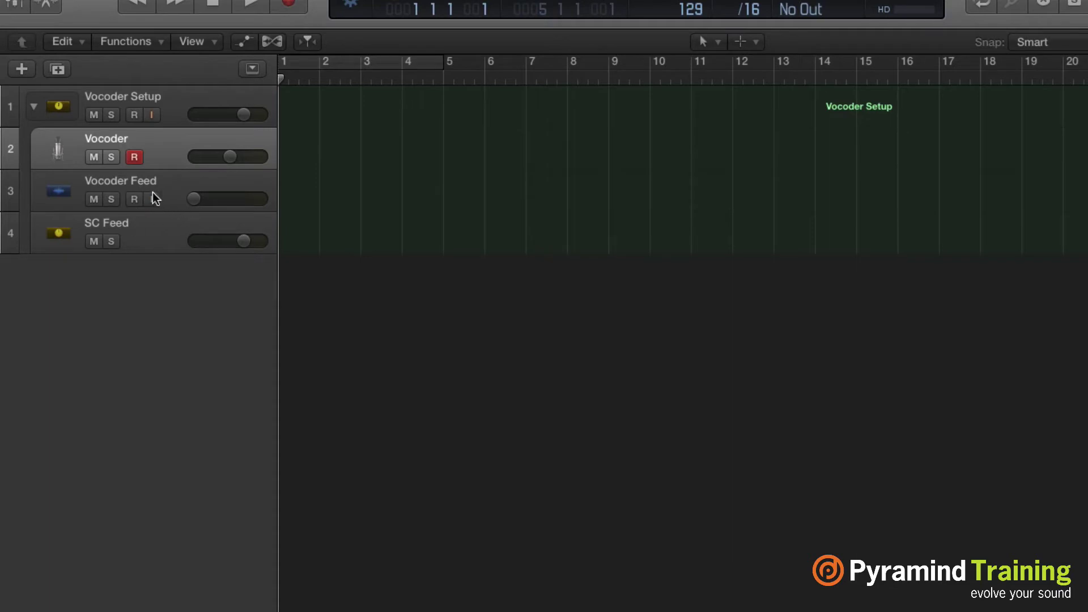
pyautogui.click(178, 94)
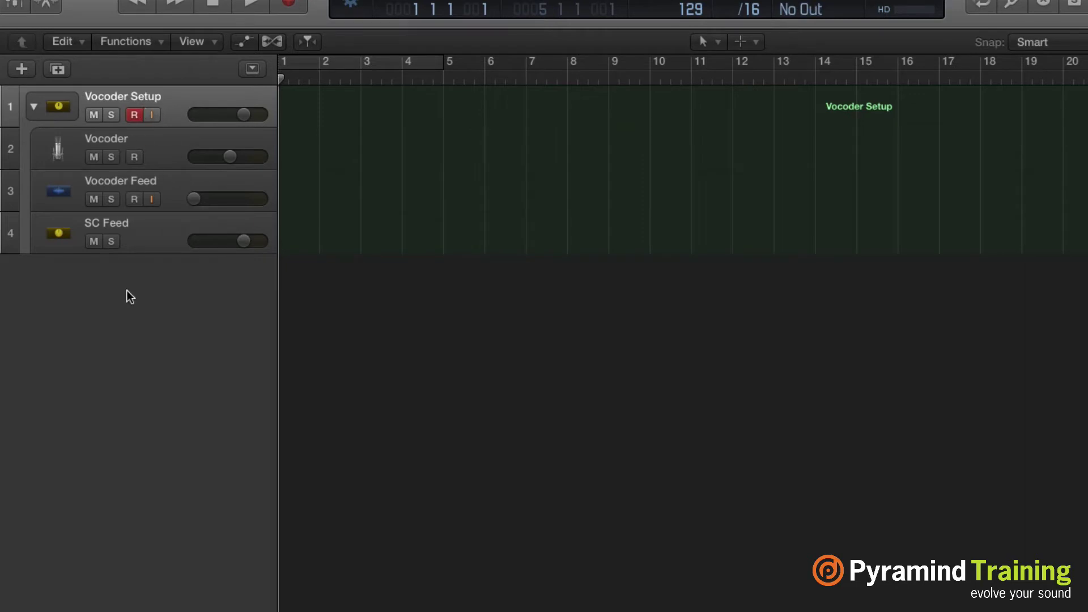
pyautogui.click(171, 145)
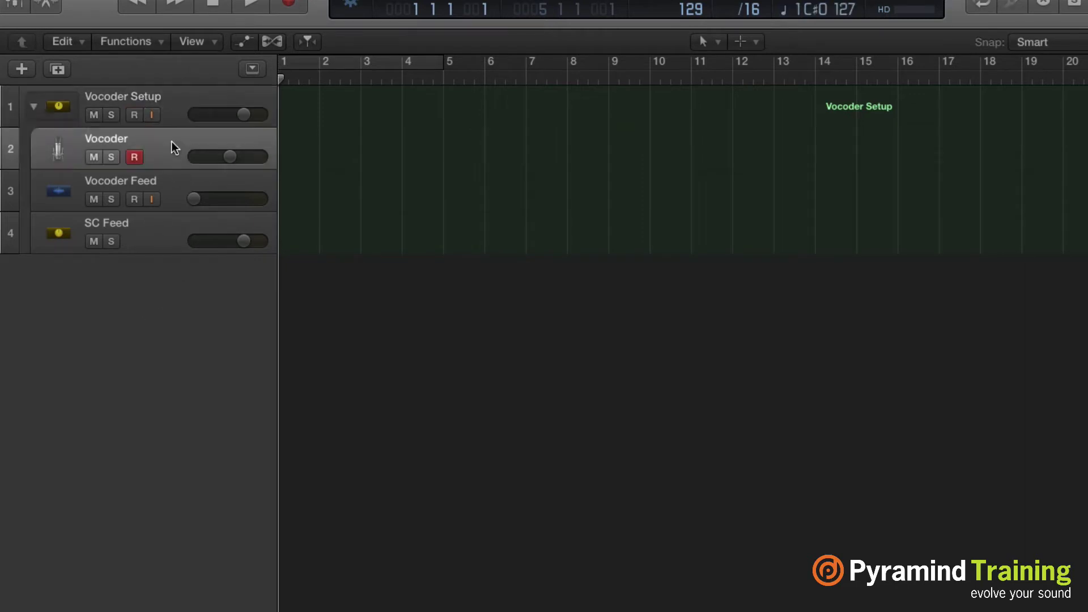
pyautogui.click(136, 199)
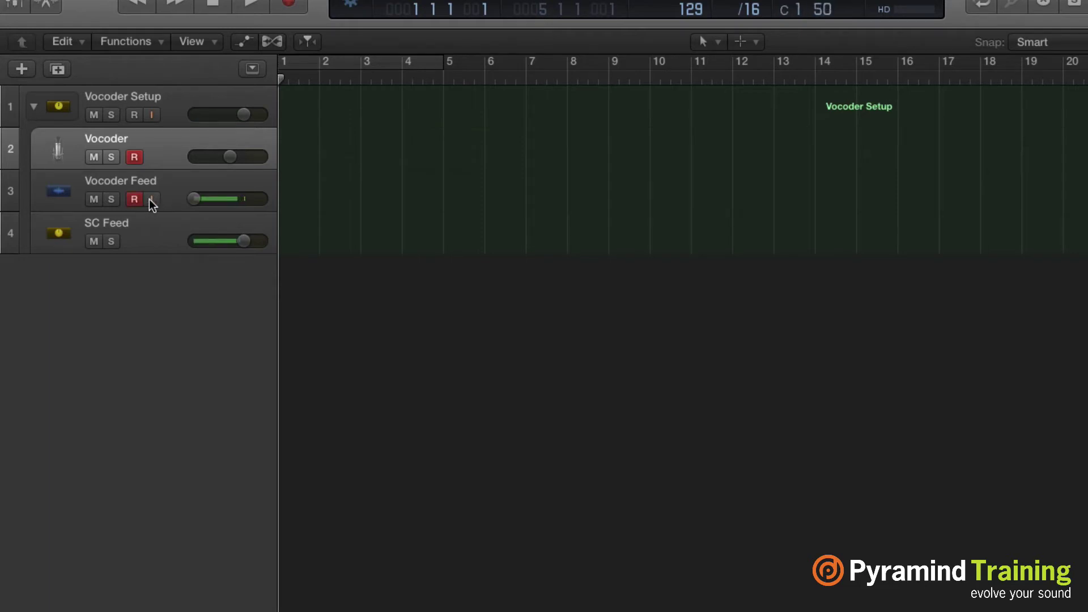
pyautogui.click(149, 198)
pyautogui.click(149, 199)
pyautogui.click(149, 199)
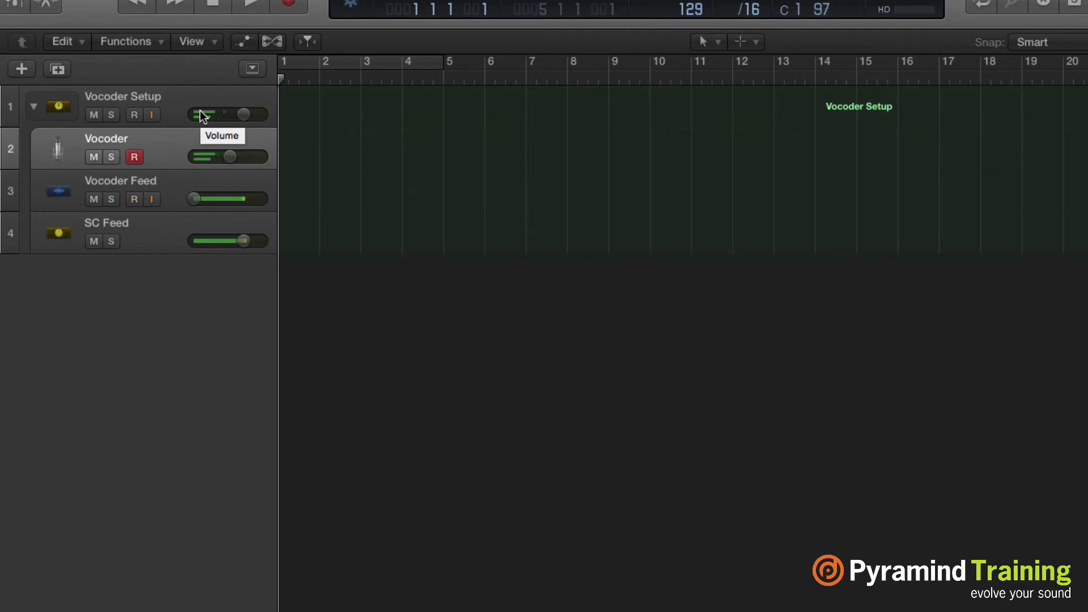
pyautogui.press('r')
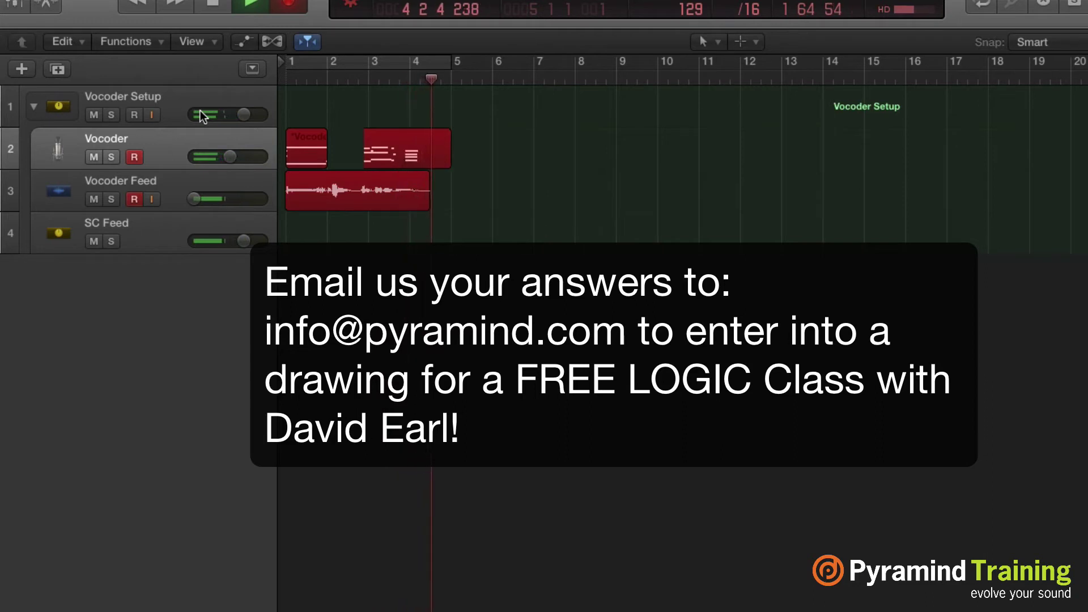
pyautogui.press('space')
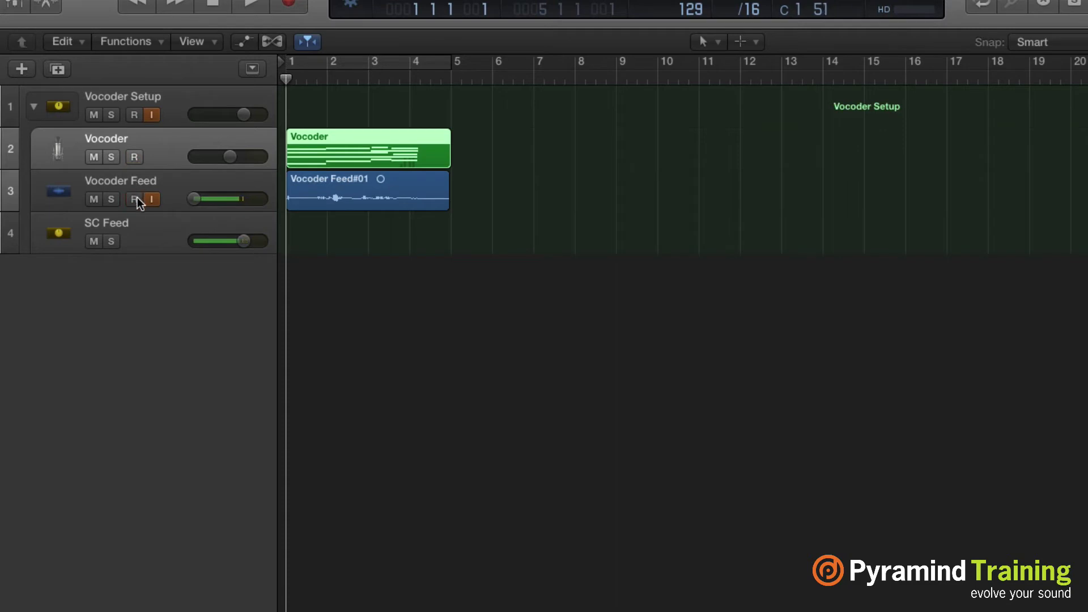
# Step: Turn off input monitoring on Vocoder Feed and play back the recording
pyautogui.click(152, 199)
pyautogui.press('space')
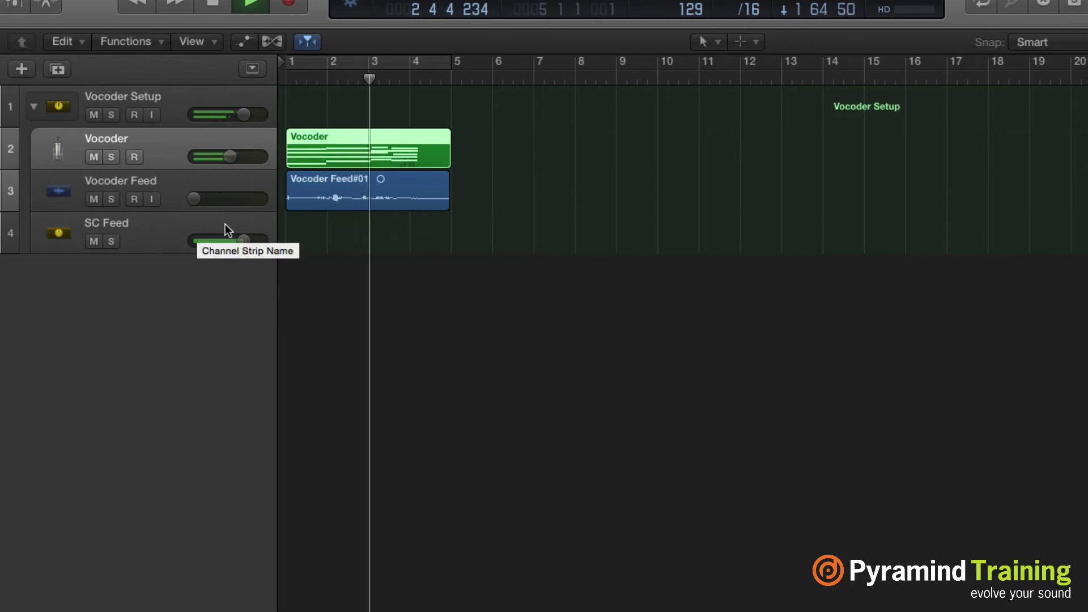
pyautogui.press('space')
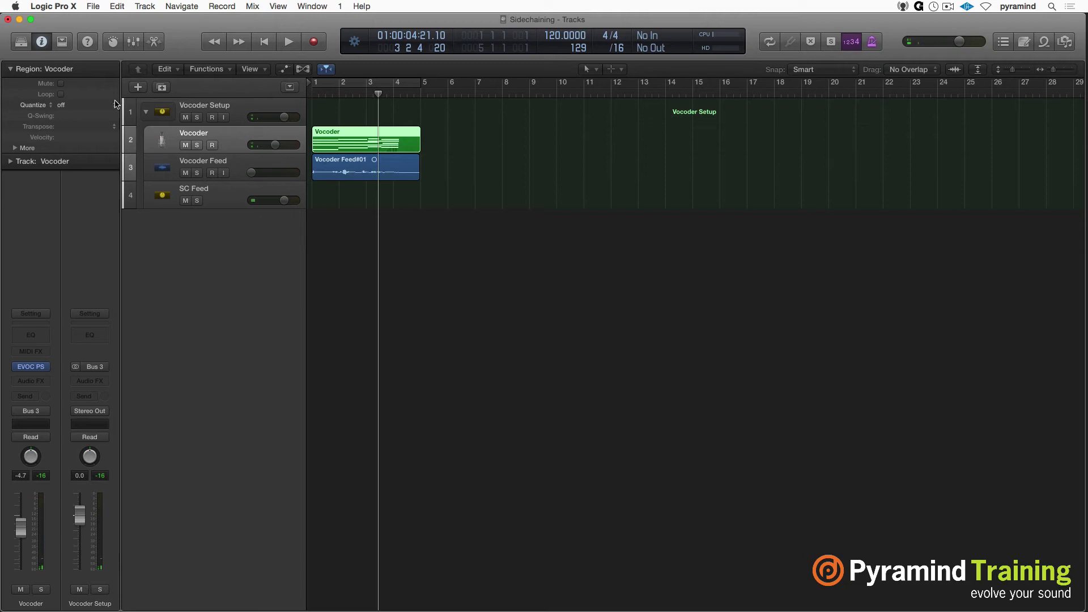
# Step: Quantize the Vocoder region to 1/8 Note, audition it, then delete both recorded regions
pyautogui.click(165, 113)
pyautogui.click(148, 146)
pyautogui.press('Return')
pyautogui.press('space')
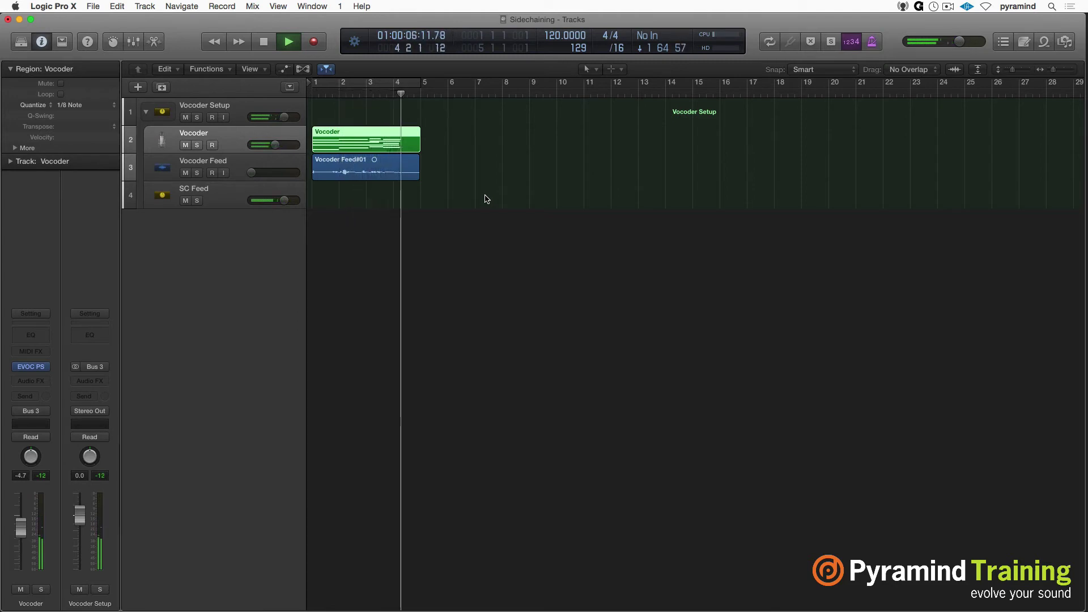
pyautogui.press('space')
pyautogui.moveTo(476, 141); pyautogui.dragTo(311, 226)
pyautogui.press('Delete')
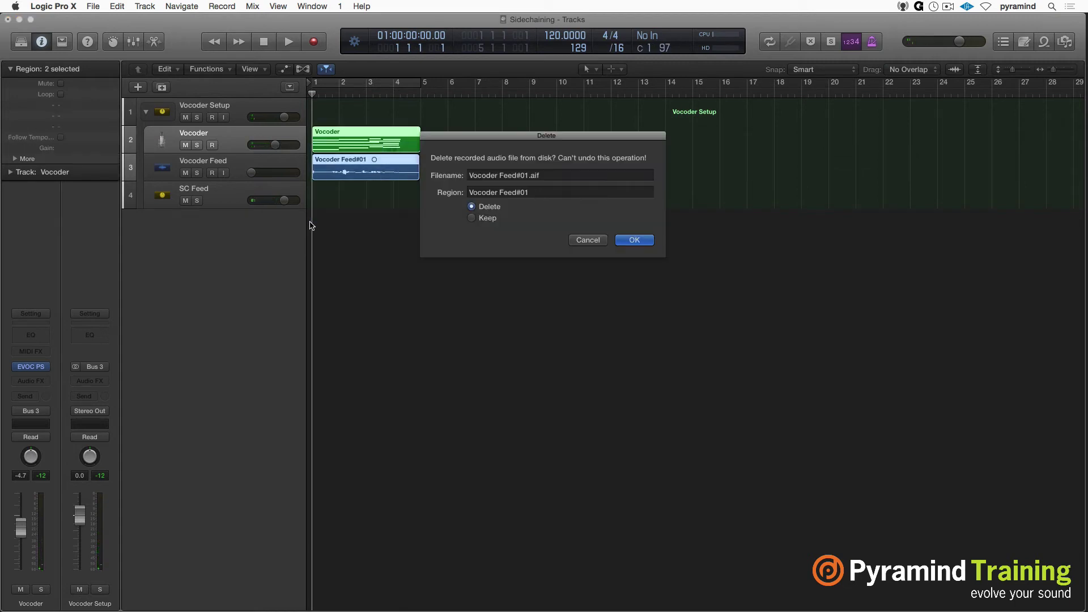
# Step: Confirm deleting Vocoder Feed#01.aif and save the stack as the 'Vocoder Setup' user patch
pyautogui.click(634, 240)
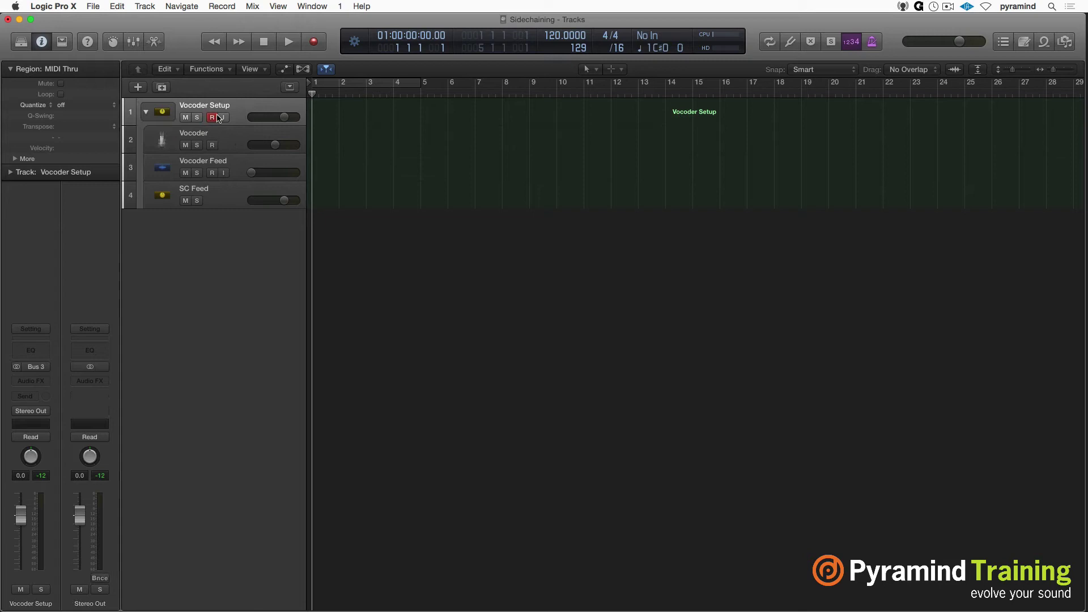
pyautogui.press('y')
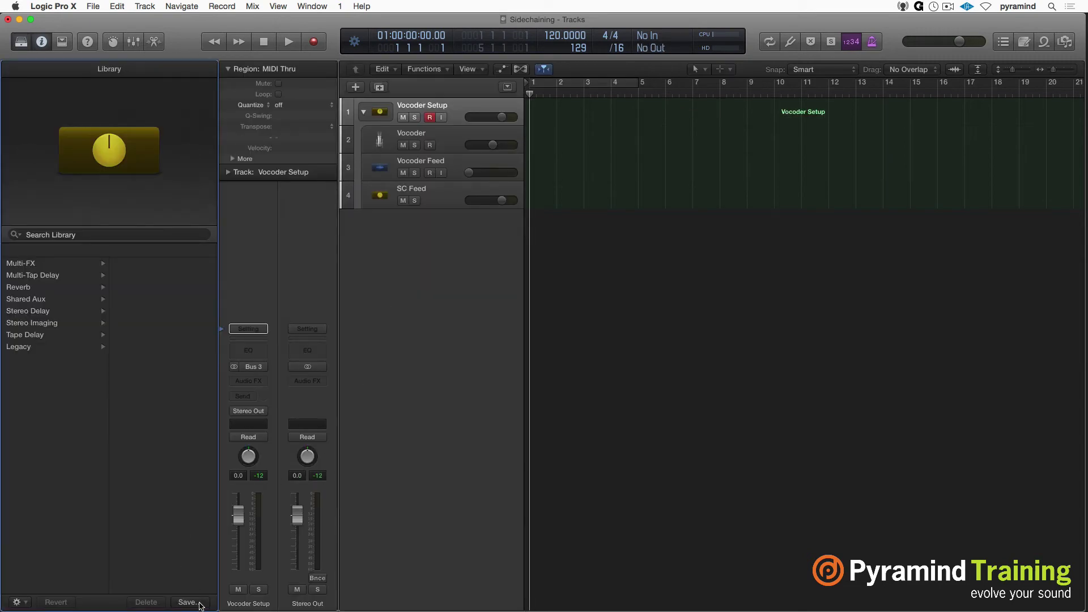
pyautogui.click(188, 603)
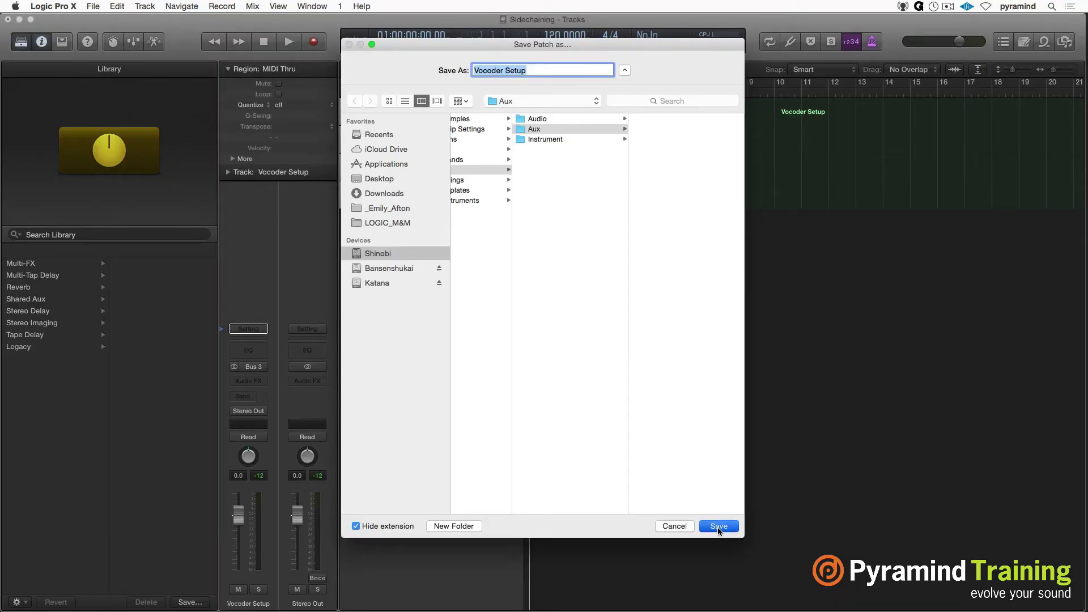
pyautogui.click(719, 530)
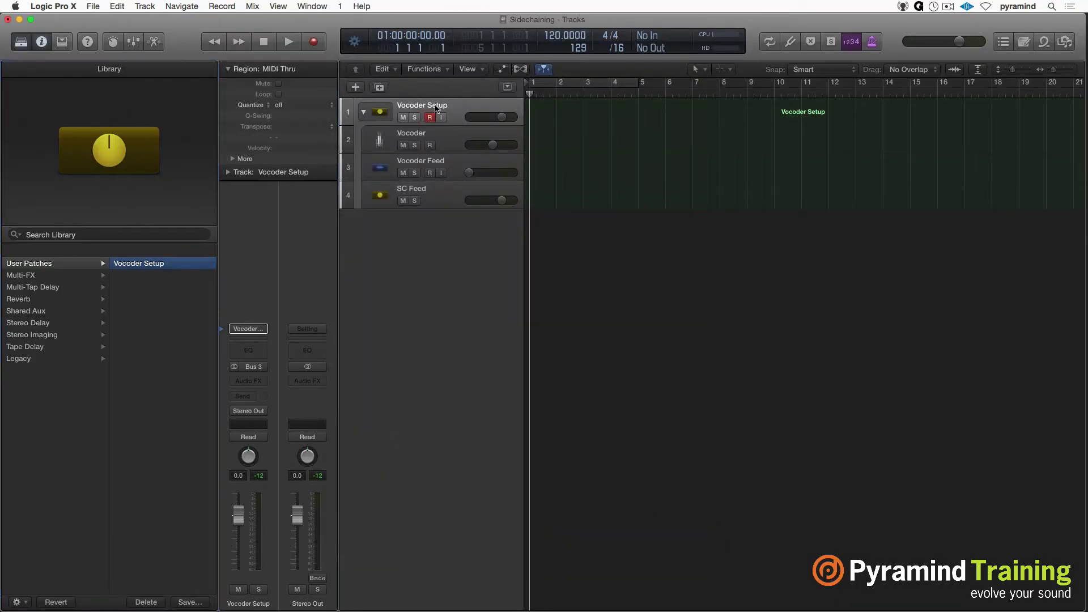
# Step: Add a new Classic Electric Piano software instrument track
pyautogui.press('alt+super+n')
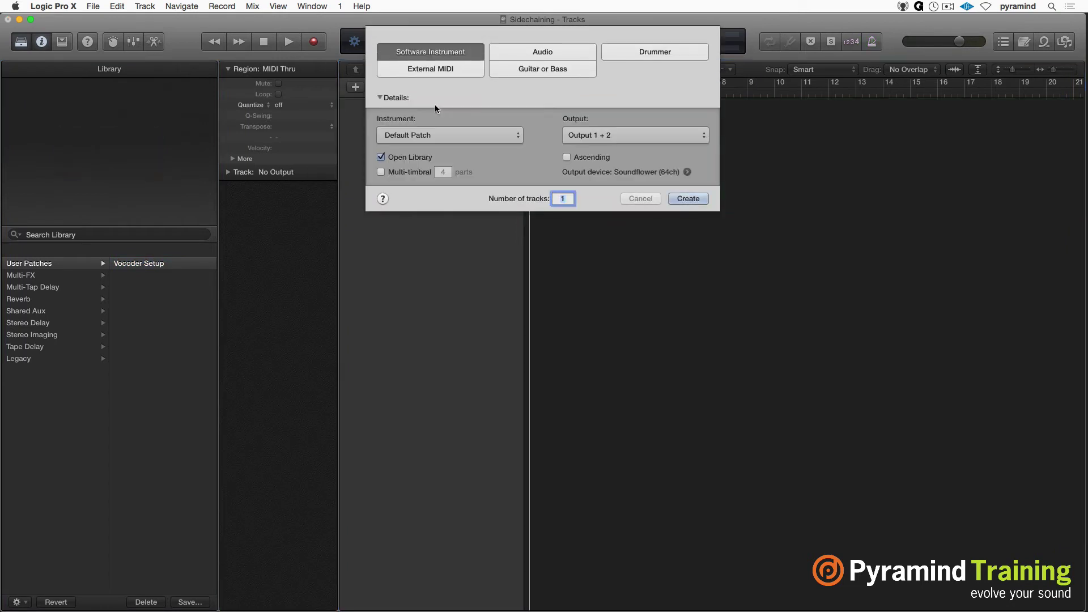
pyautogui.click(704, 197)
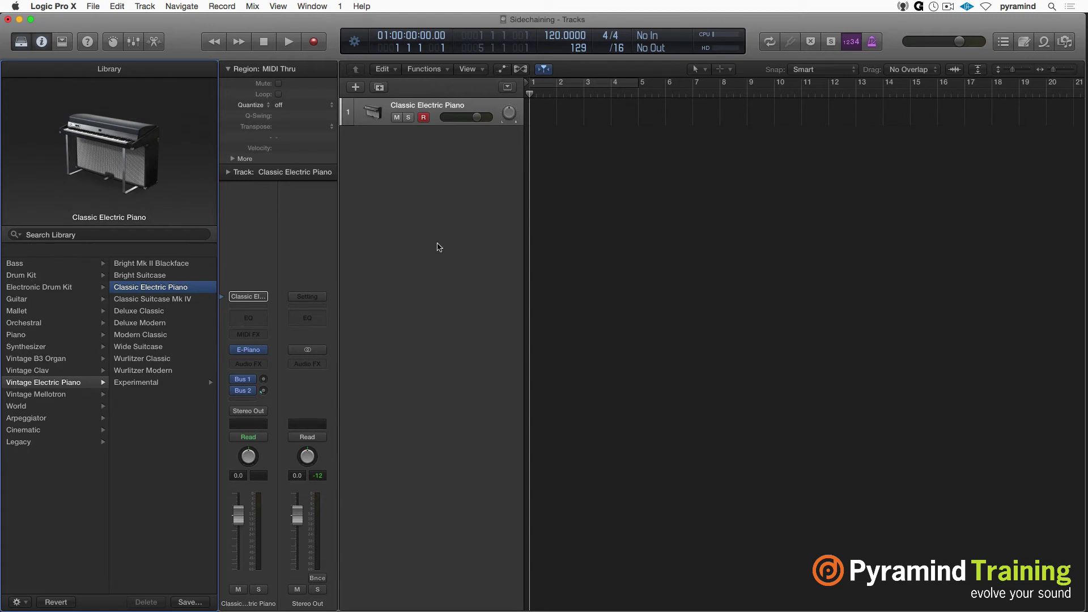
pyautogui.press('x')
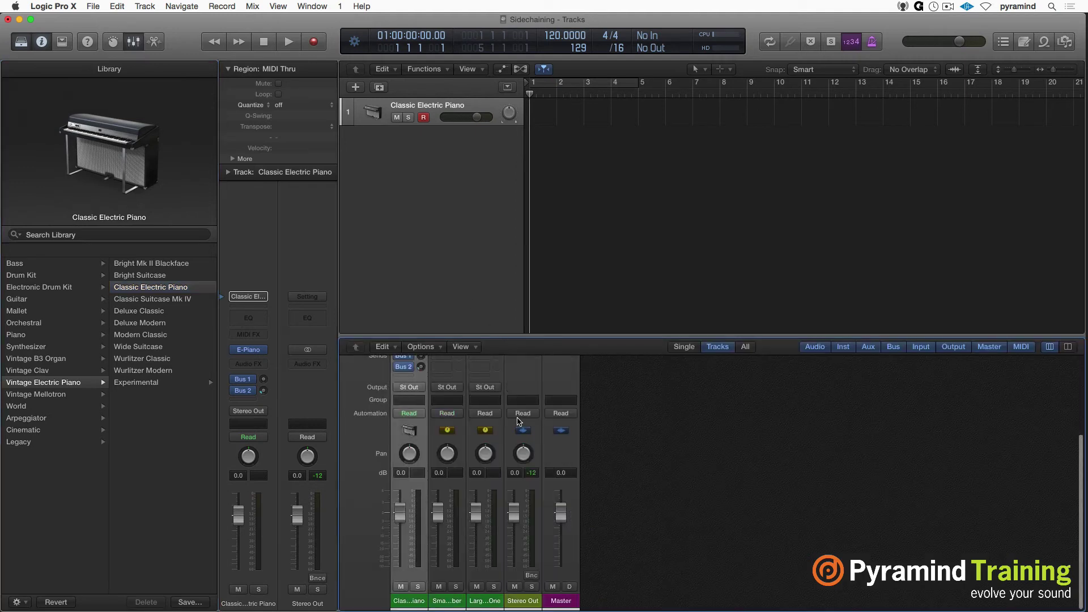
pyautogui.scroll(-2, 474, 527)
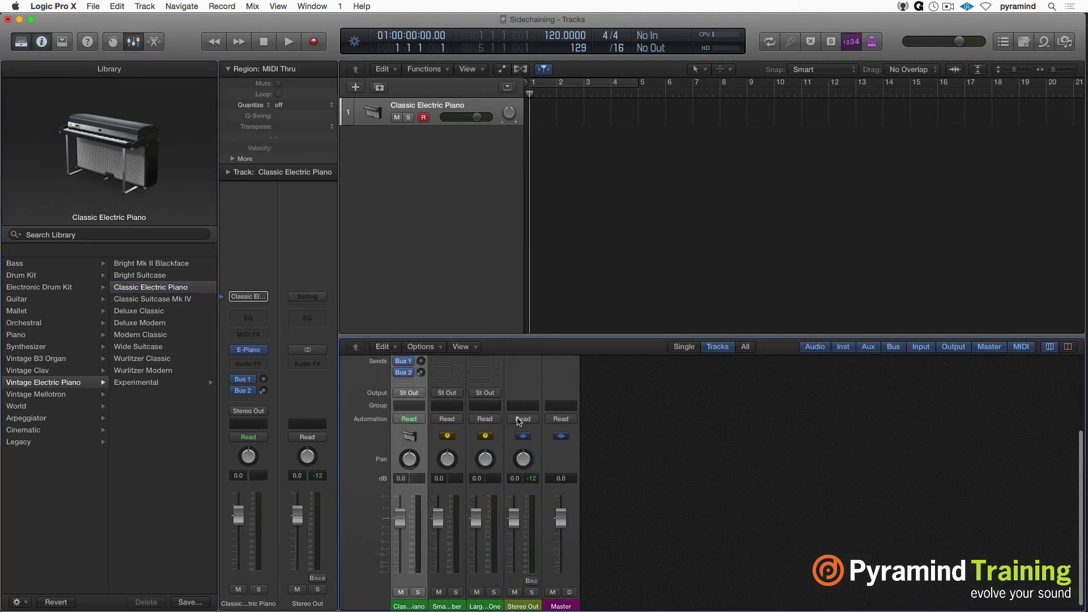
# Step: Load the Vocoder Setup user patch onto the reverb aux channel and expand its stack
pyautogui.click(445, 605)
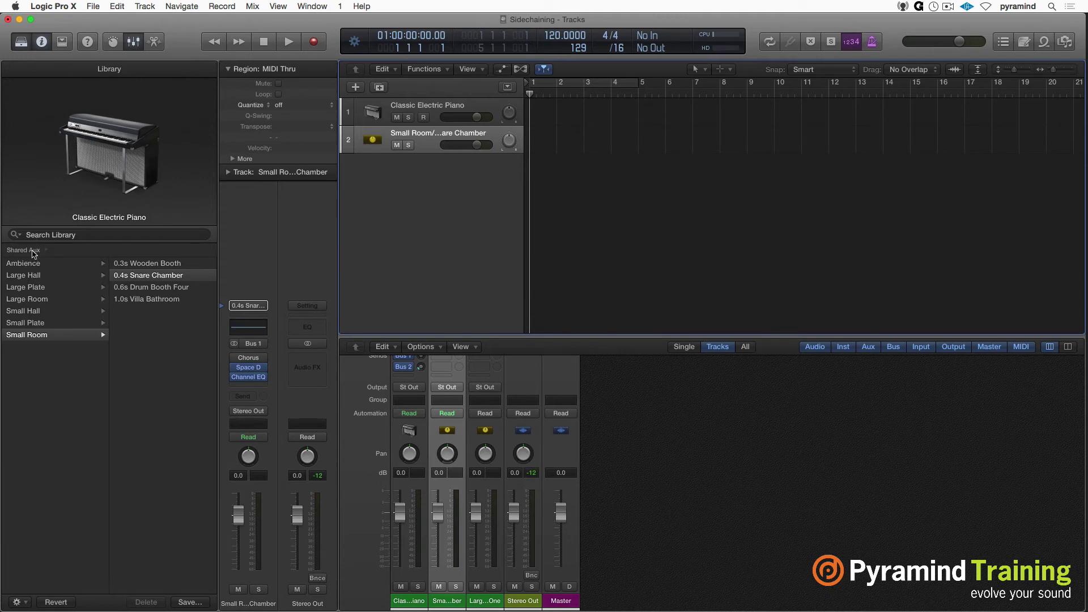
pyautogui.click(33, 254)
pyautogui.click(34, 263)
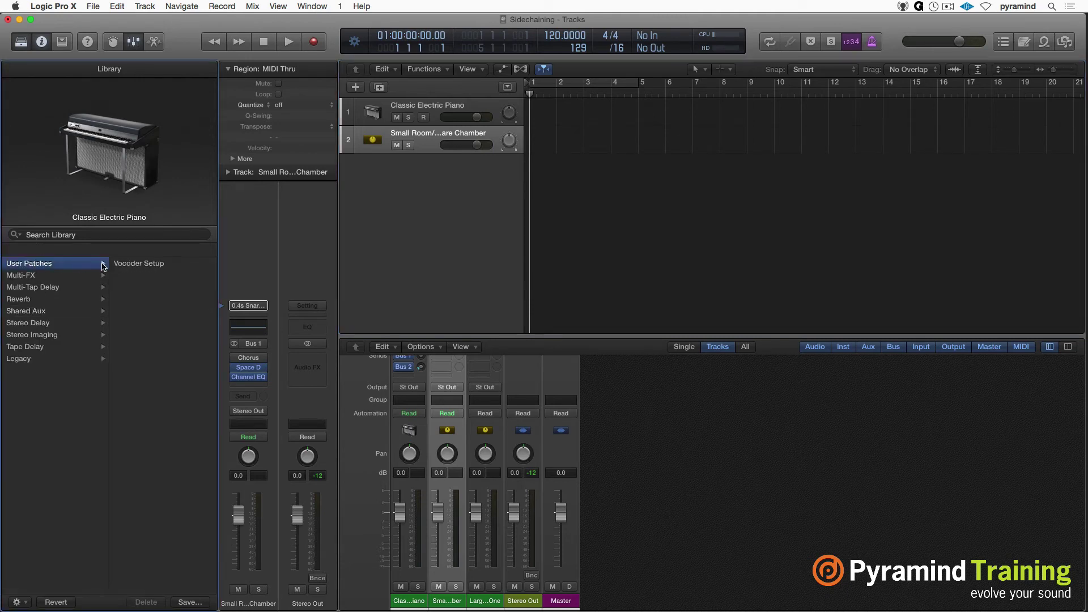
pyautogui.click(130, 263)
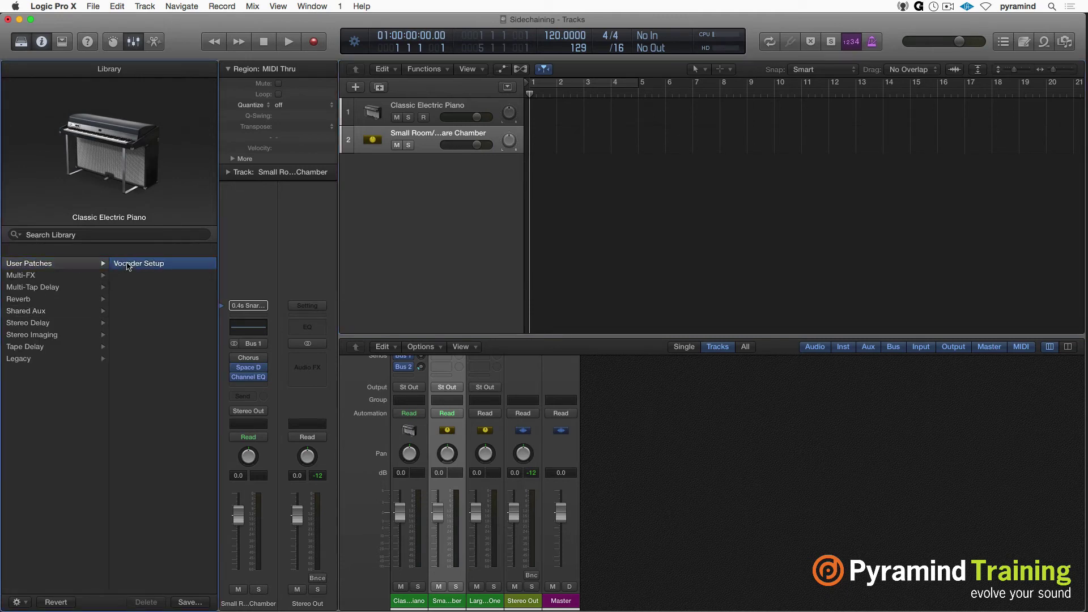
pyautogui.click(364, 139)
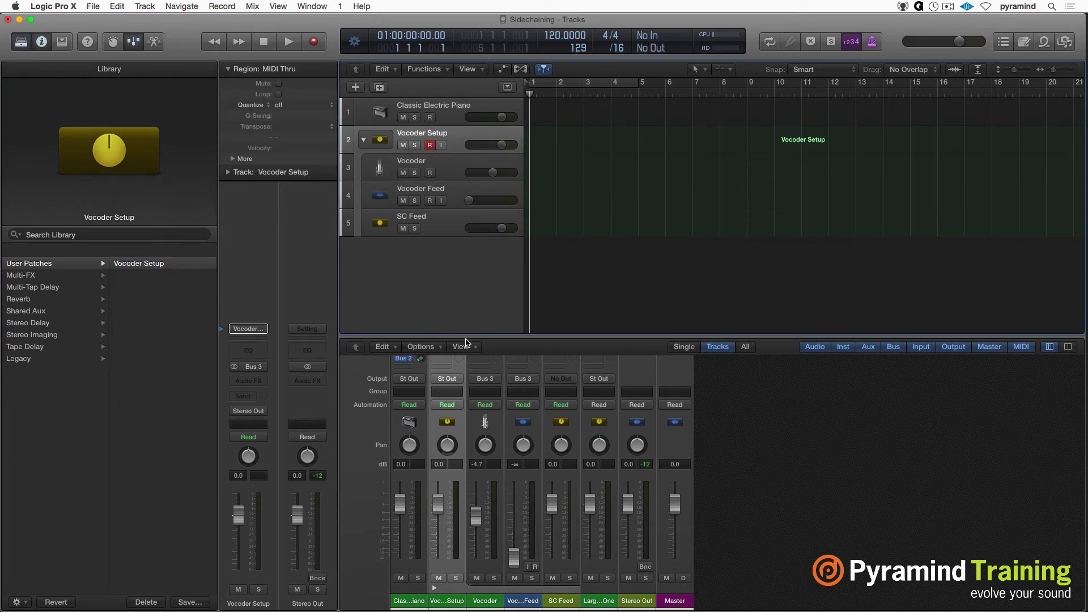
pyautogui.press('x')
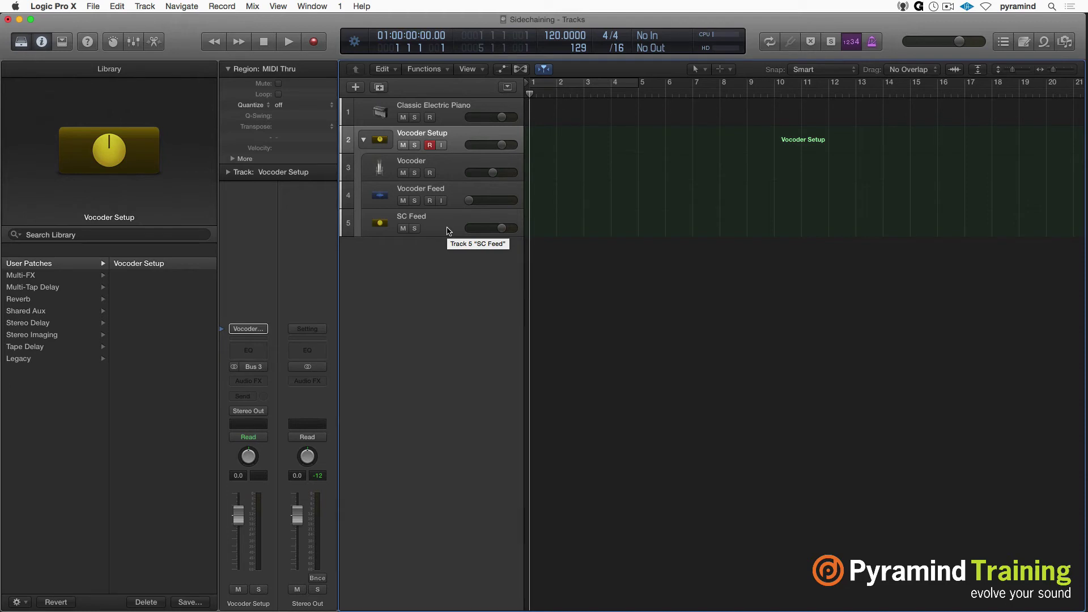
# Step: Resave Vocoder Setup into the Instrument patches folder
pyautogui.click(191, 601)
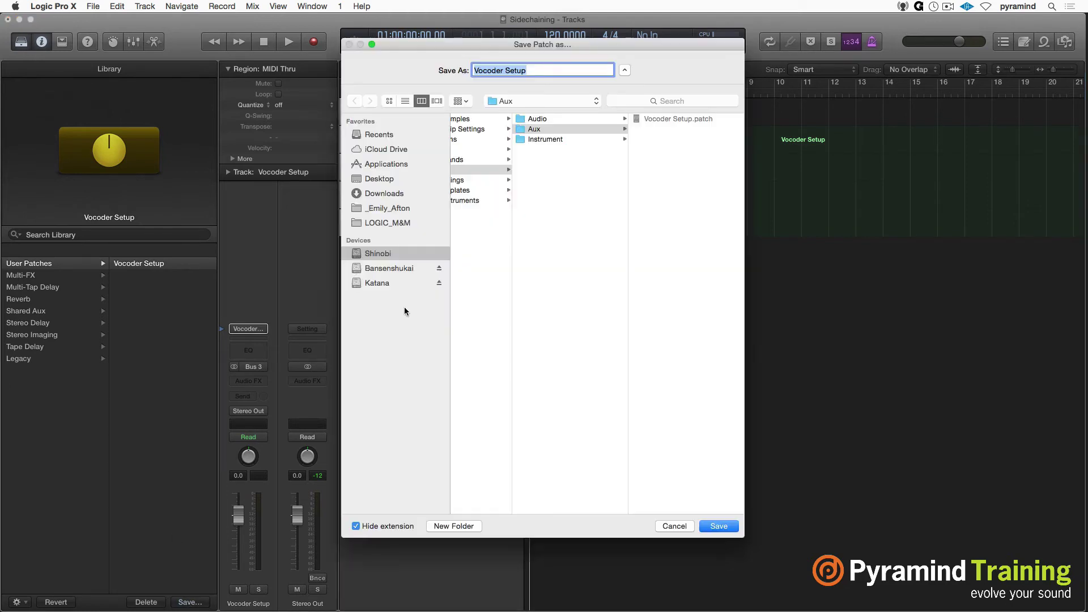
pyautogui.click(548, 142)
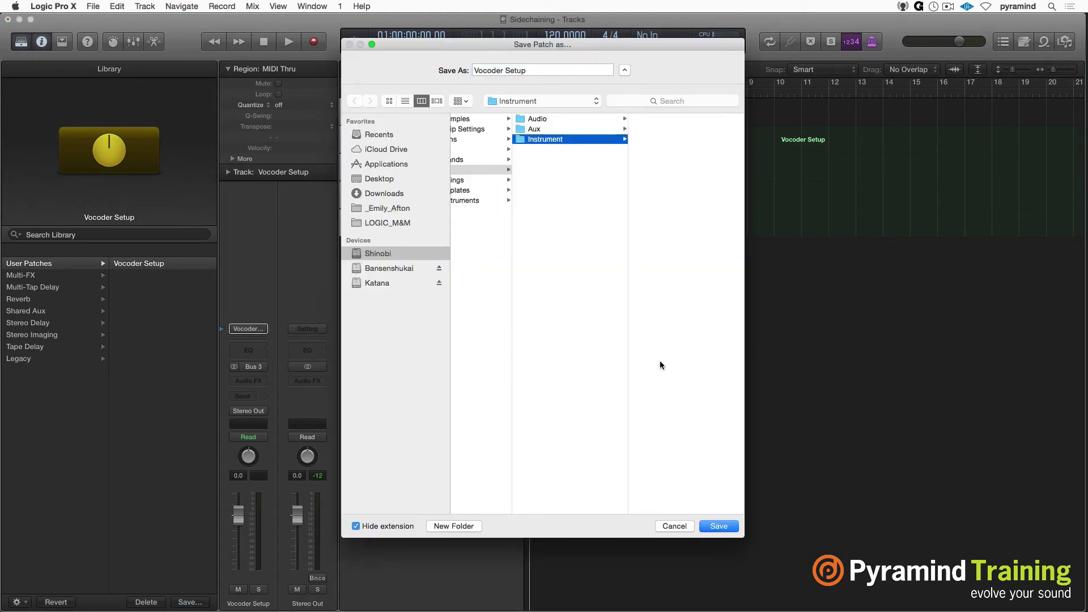
pyautogui.click(717, 526)
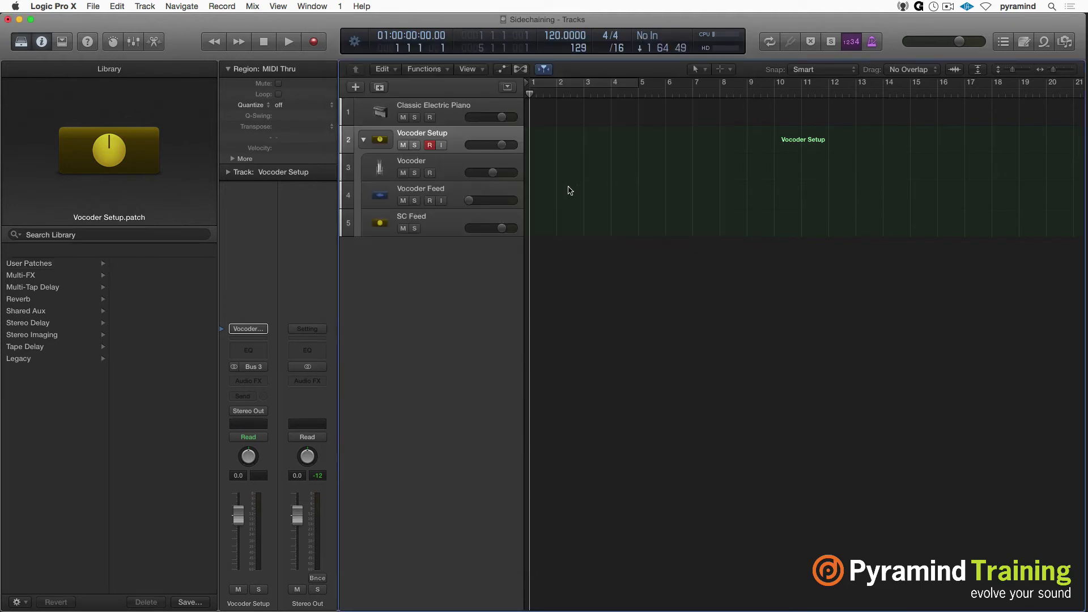
# Step: Remove the aux stack, load Vocoder Setup onto the piano track, and expand it
pyautogui.press('super+BackSpace')
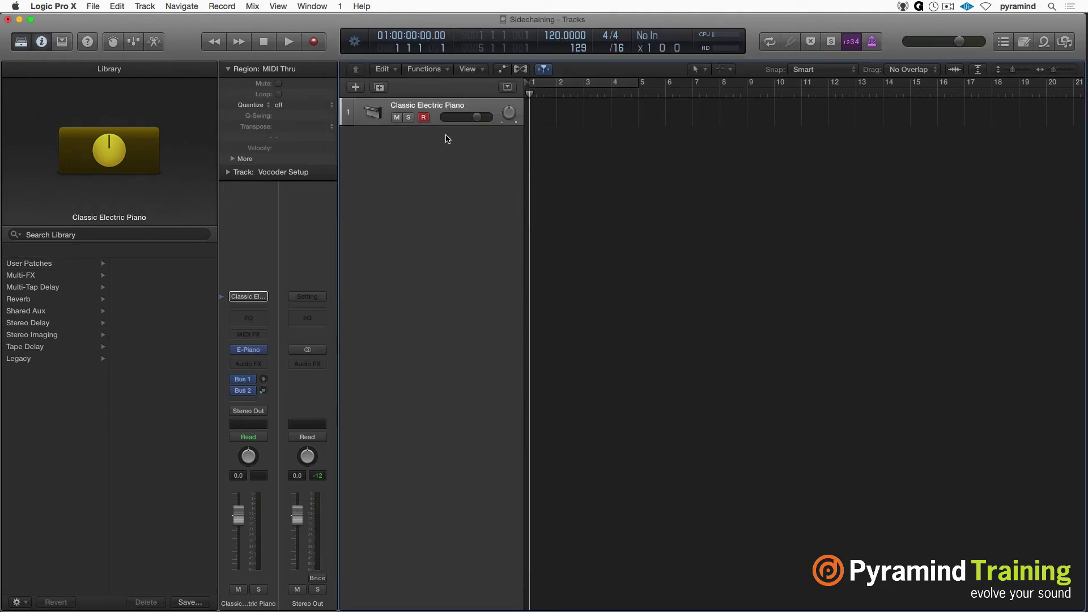
pyautogui.click(34, 264)
pyautogui.click(130, 265)
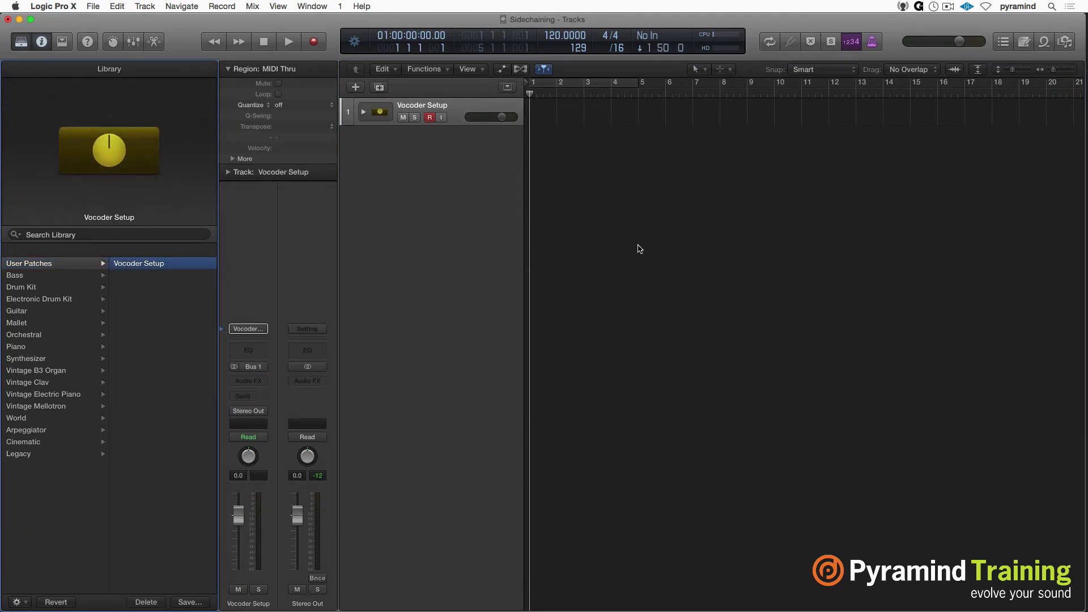
pyautogui.click(364, 112)
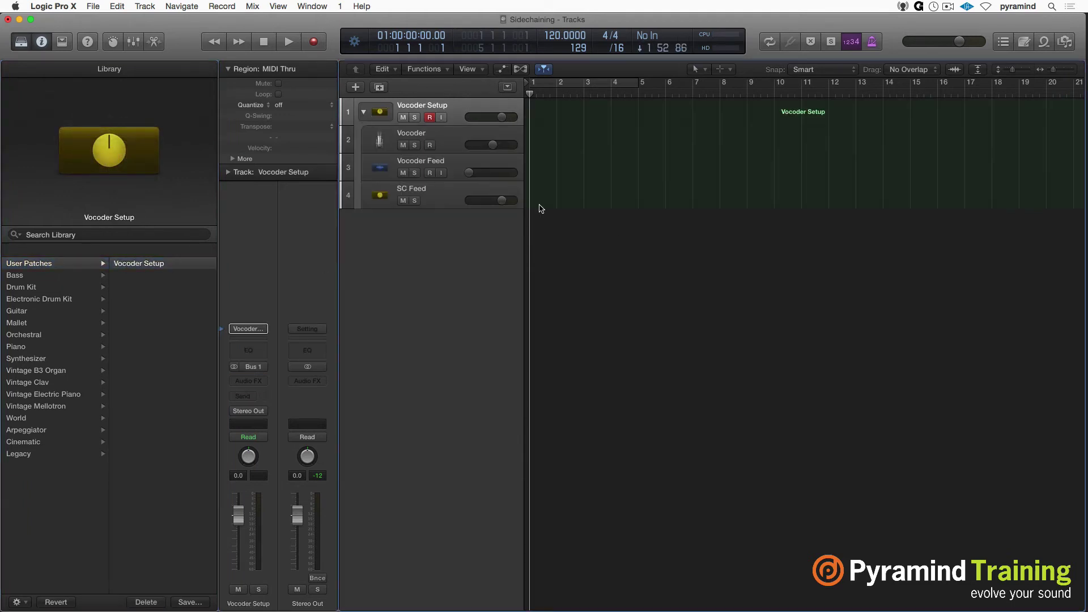
# Step: Enable Solo Safe on the SC Feed channel strip in an enlarged Mixer
pyautogui.click(433, 135)
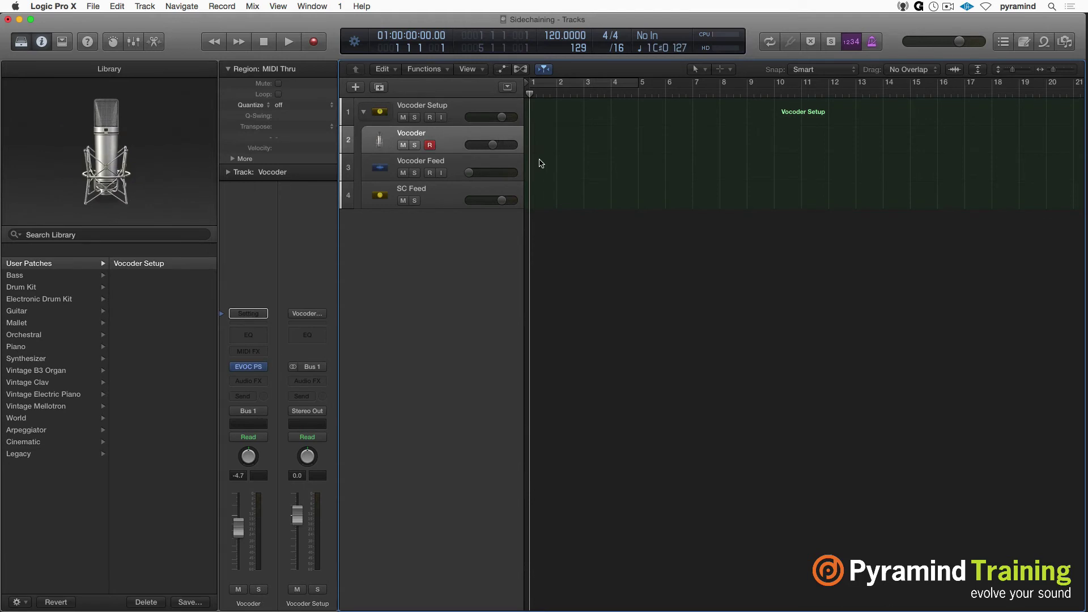
pyautogui.press('x')
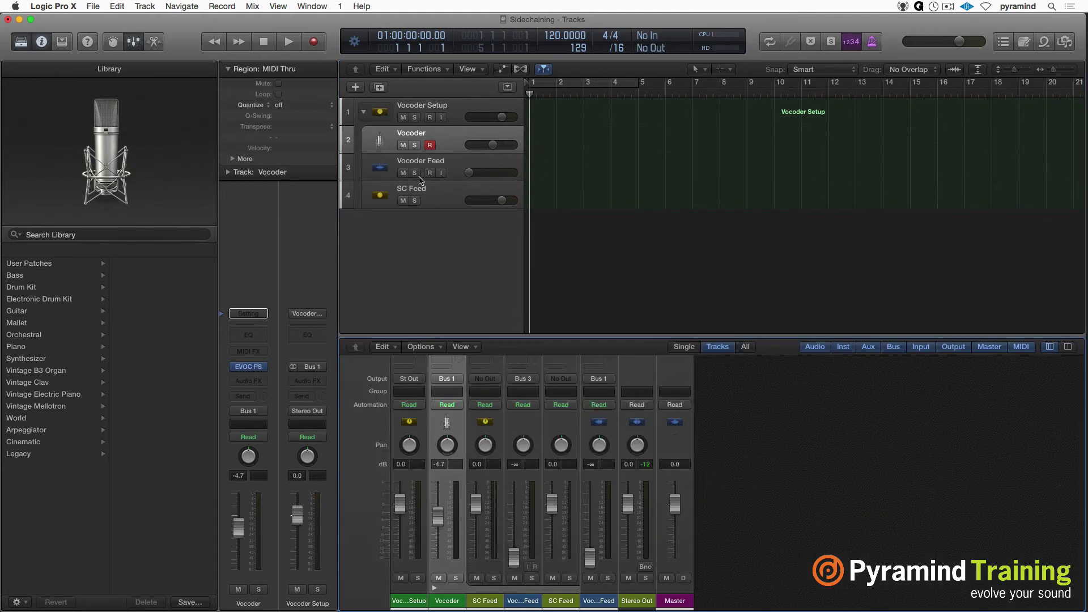
pyautogui.moveTo(571, 335); pyautogui.dragTo(575, 160)
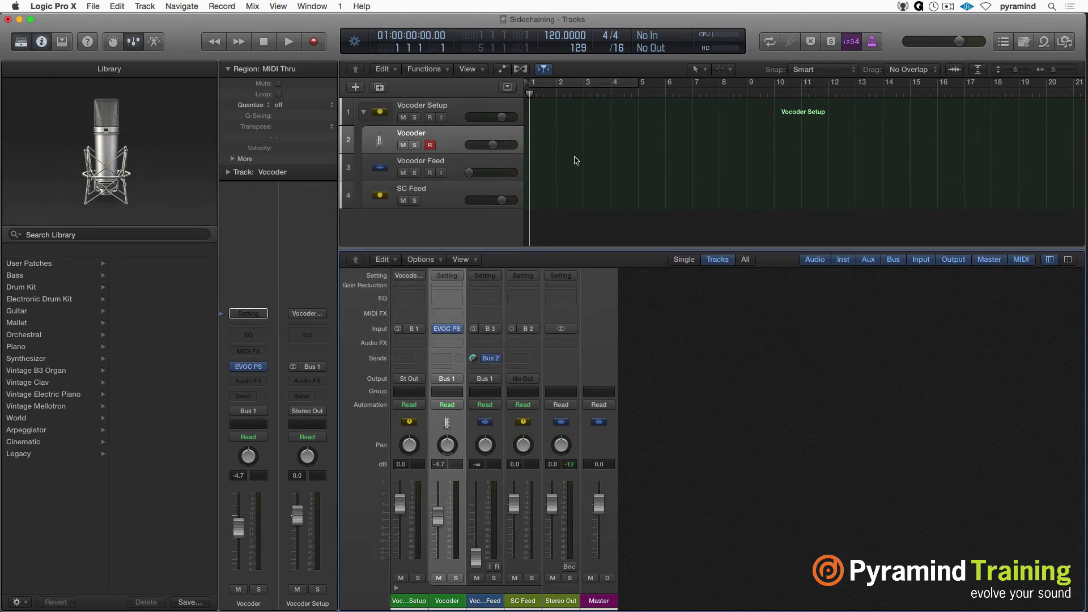
pyautogui.keyDown('ctrl'); pyautogui.click(532, 579); pyautogui.keyUp('ctrl')
pyautogui.press('x')
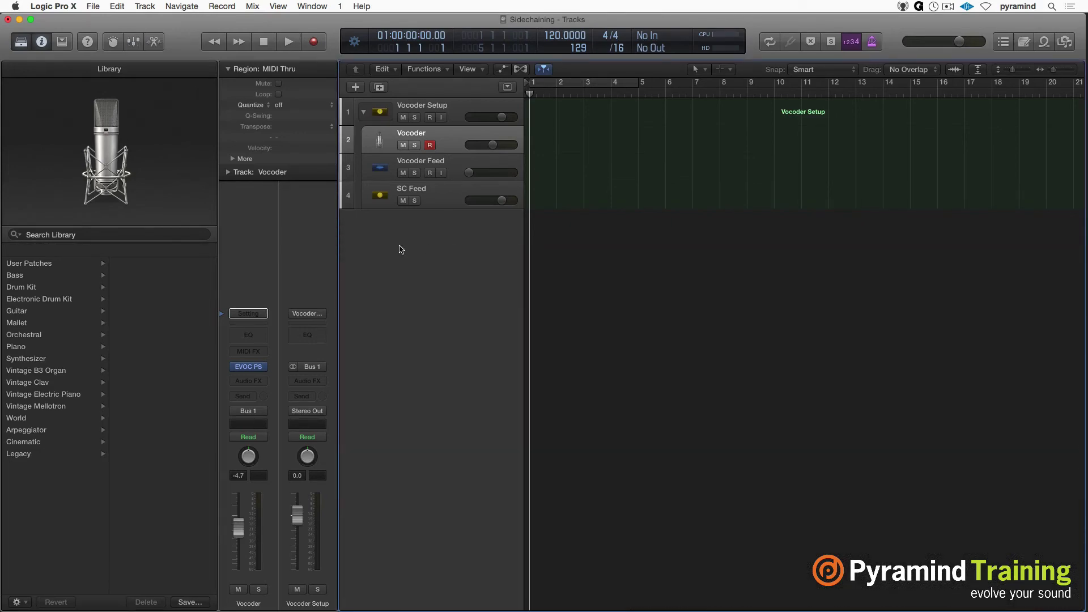